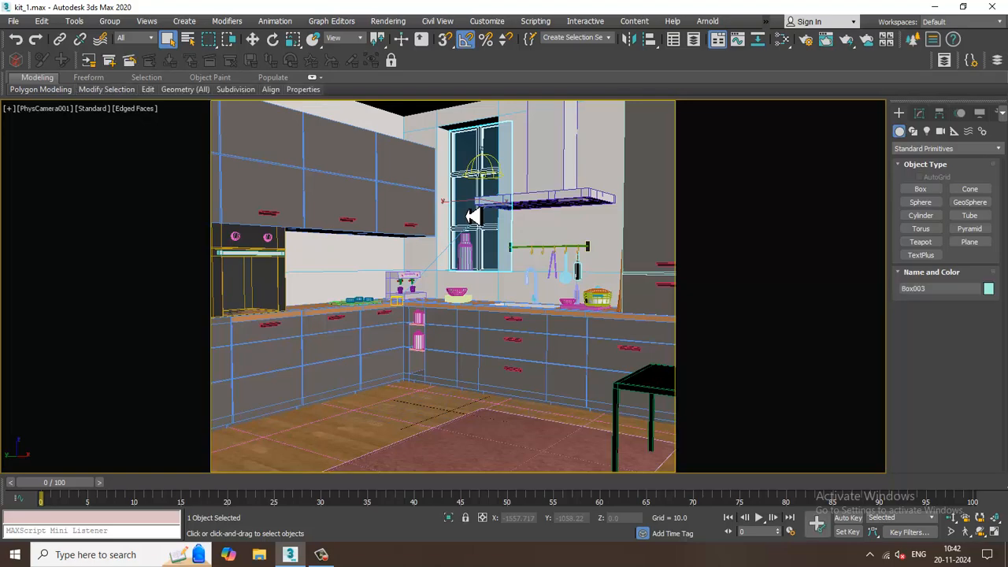
- Inspect the kitchen in perspective, return to the camera view with safe frames, and render a test image
key("p")
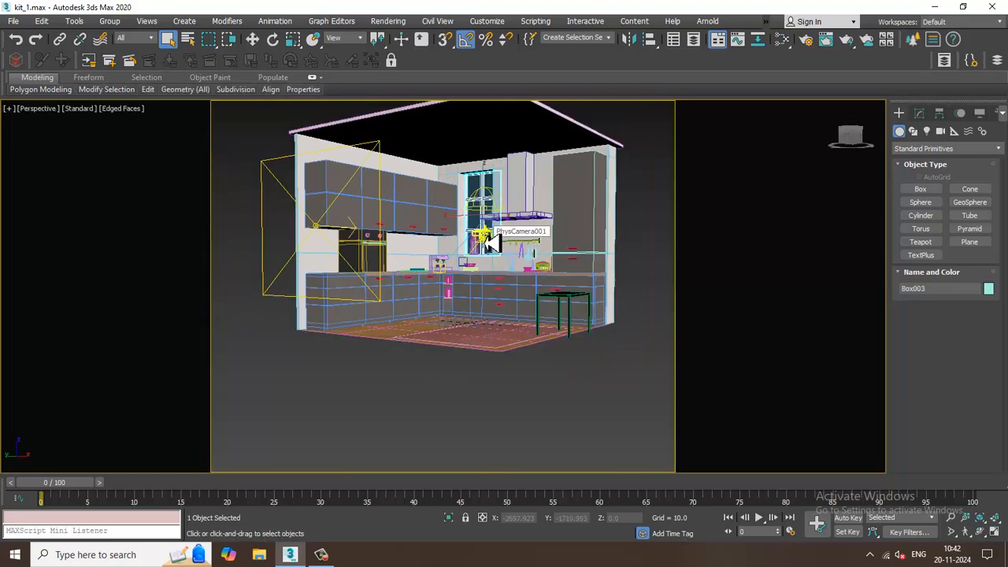
scroll(490, 246, "up", 5)
scroll(589, 284, "up", 2)
middle_click_drag(589, 288, 551, 266, "alt")
key("c")
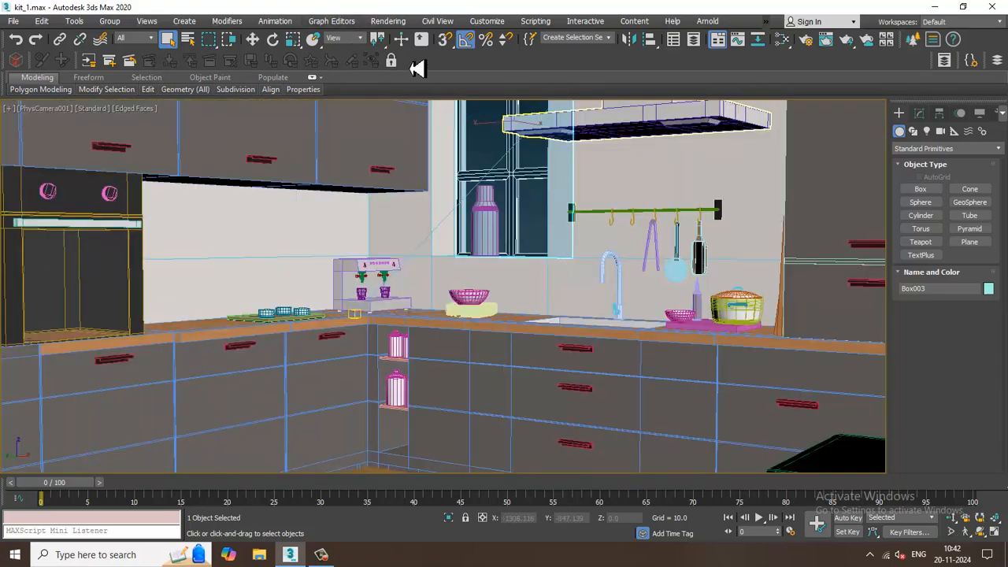
key("shift+f")
left_click(387, 21)
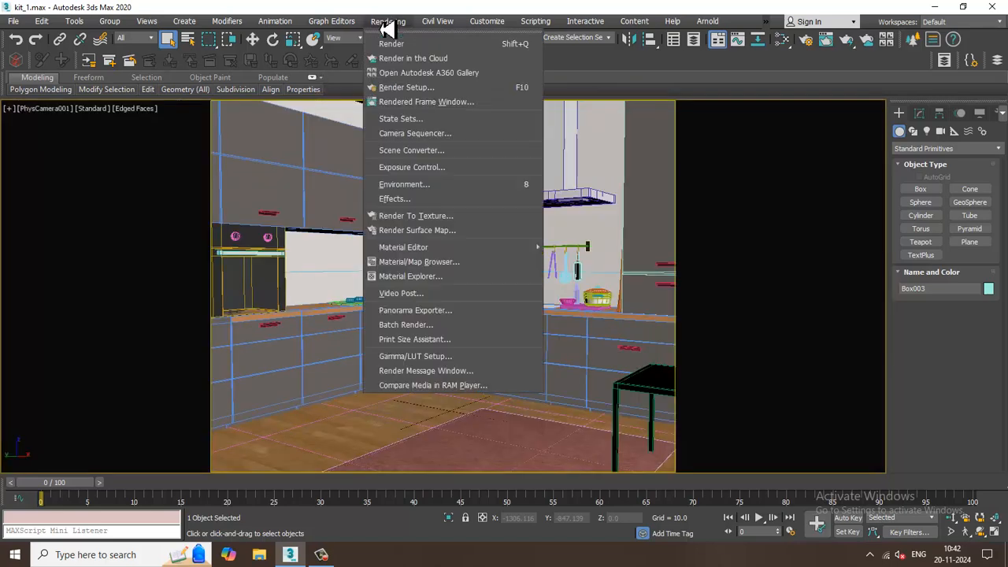
left_click(402, 46)
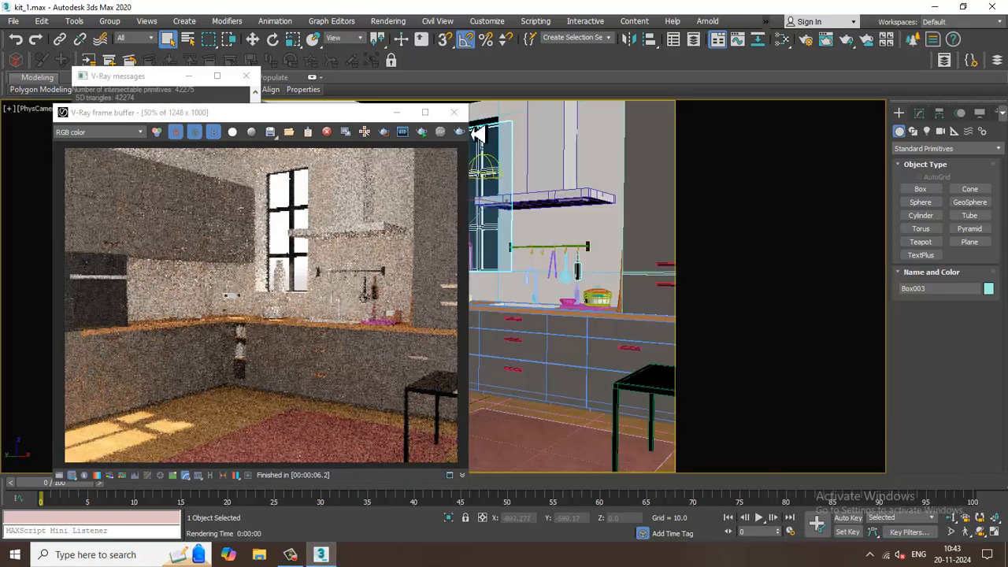
left_click(454, 113)
- Zoom the perspective view out to the whole room and choose the VRay category for creating lights
left_click(527, 195)
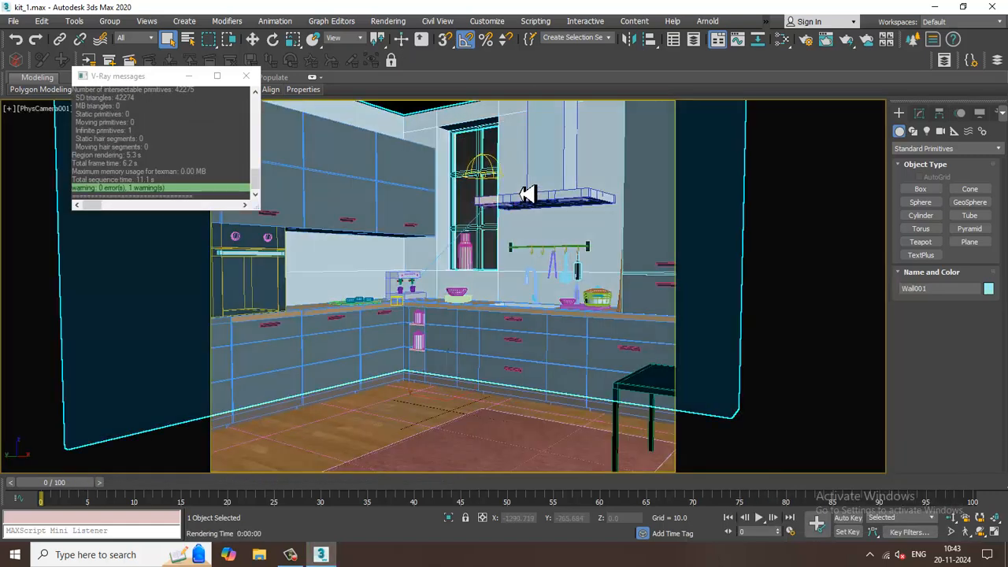
key("p")
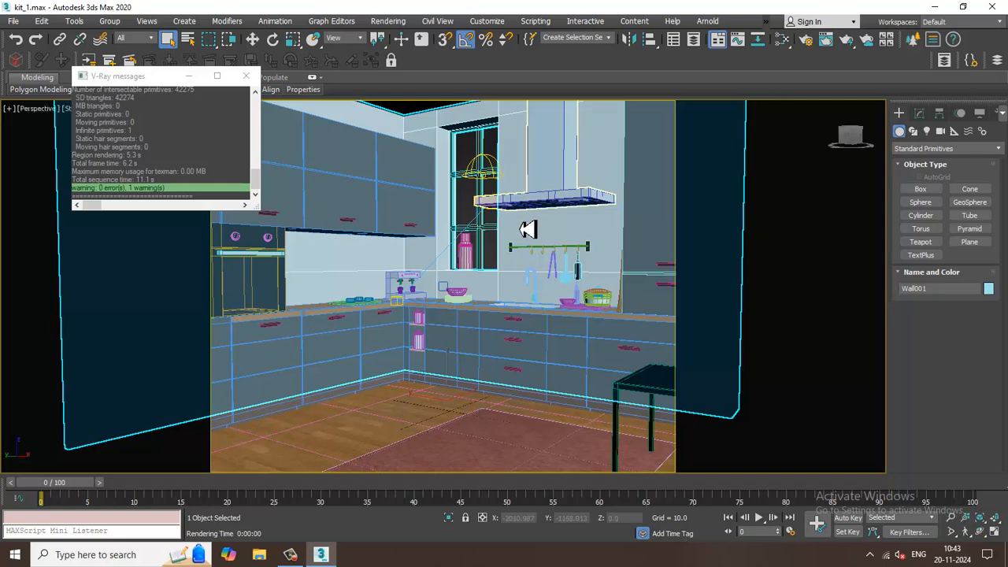
scroll(531, 229, "down", 4)
scroll(531, 237, "down", 2)
middle_click_drag(578, 257, 622, 271, "alt")
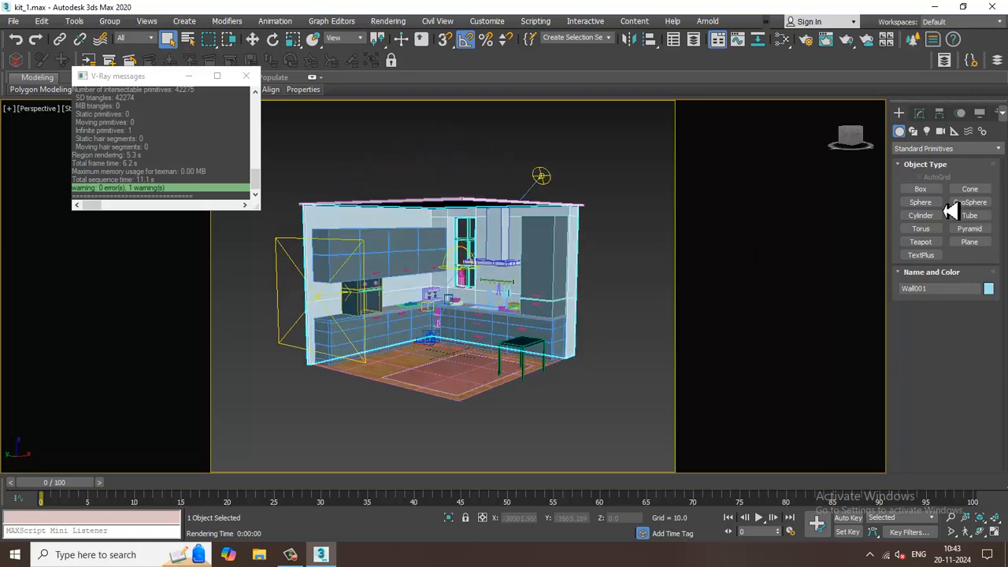
left_click(927, 131)
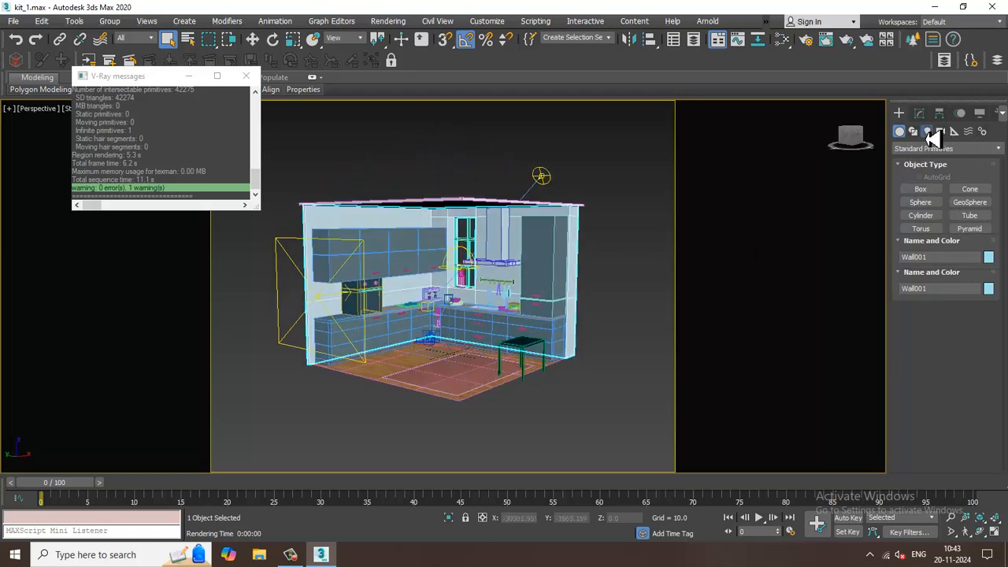
left_click(940, 149)
left_click(937, 183)
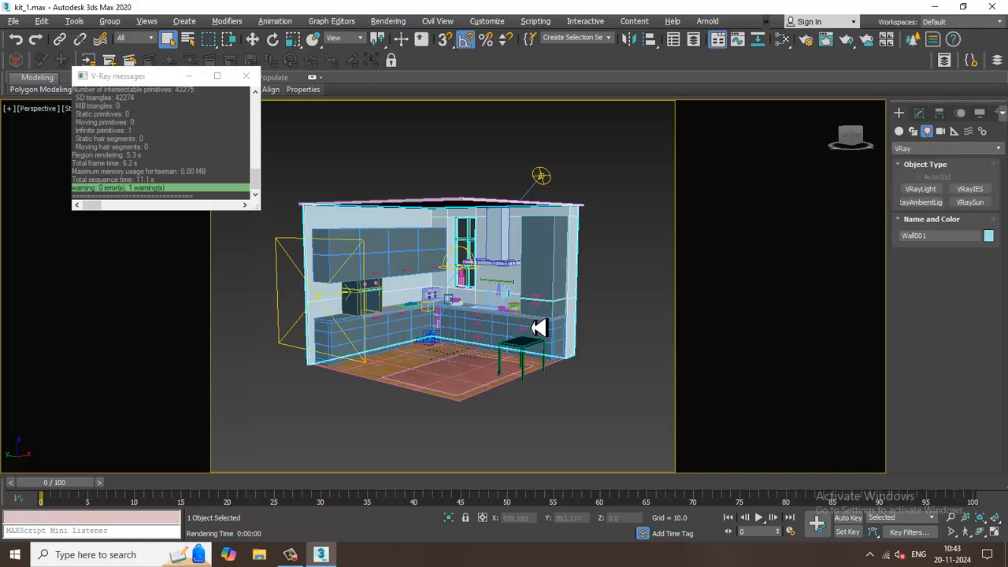
- Draw a VRayLight plane over the window in the Left view, about 83 by 171 units
middle_click_drag(541, 331, 513, 260, "alt")
scroll(518, 260, "up", 5)
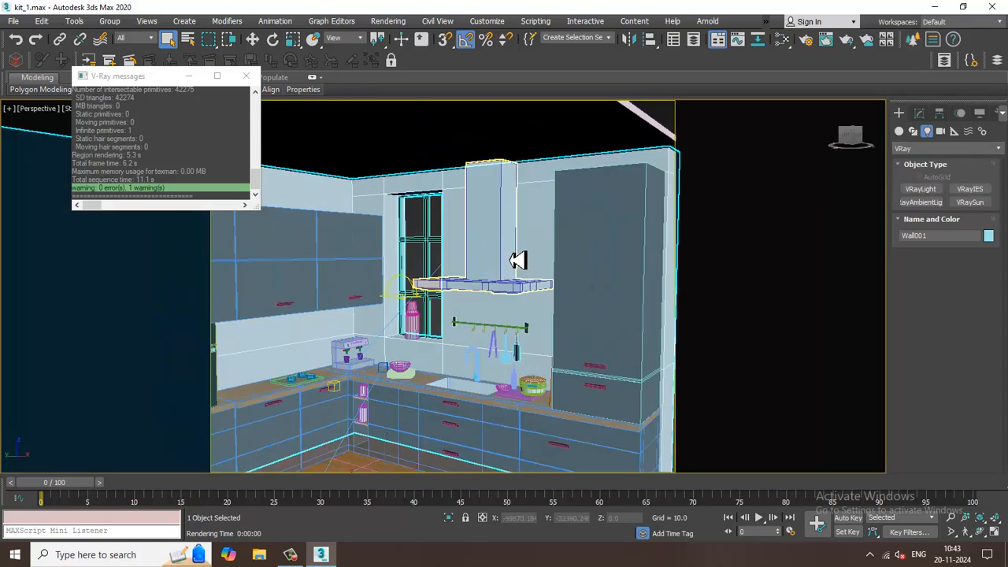
key("alt+w")
key("alt+w")
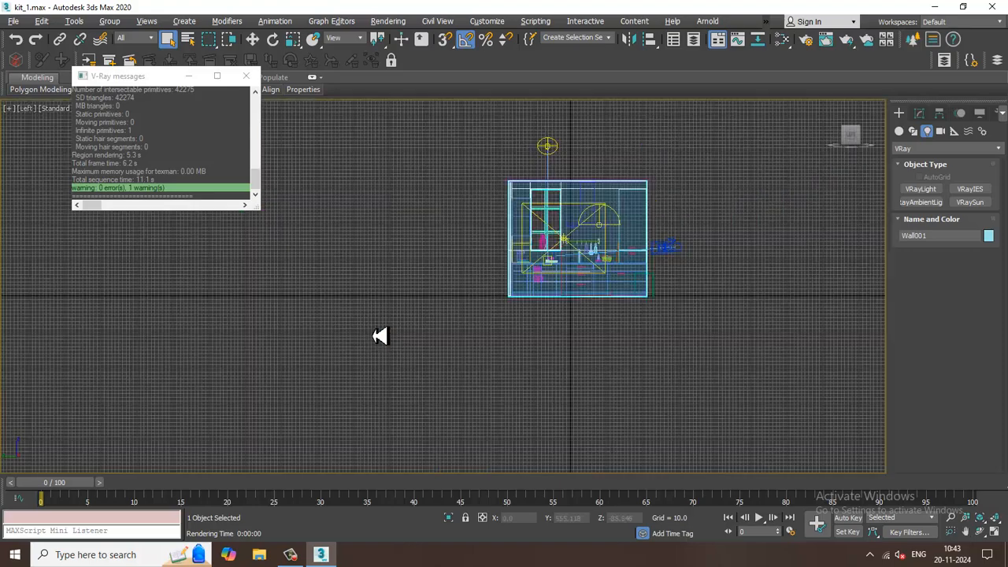
scroll(340, 292, "up", 3)
scroll(661, 255, "up", 2)
middle_click_drag(574, 155, 434, 196)
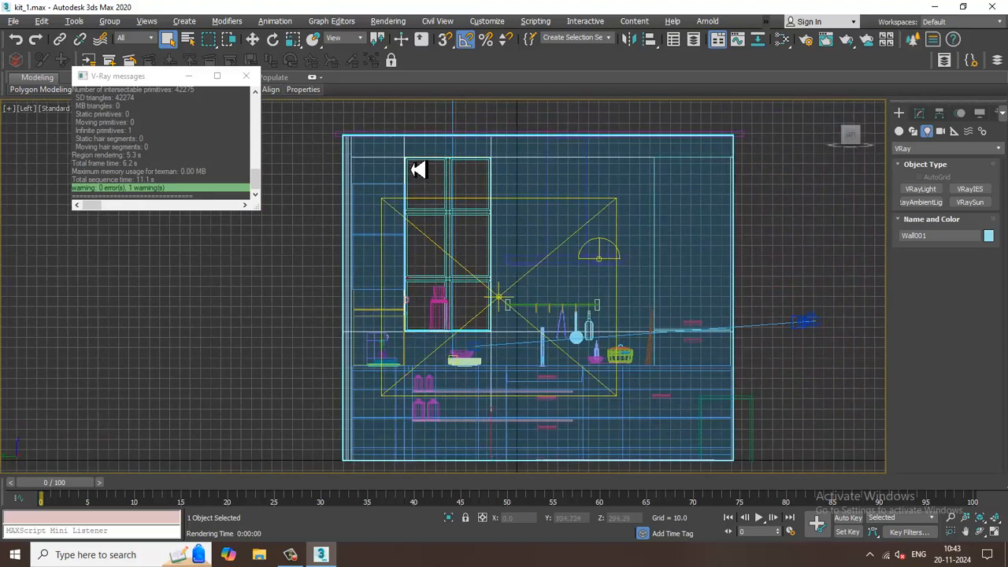
left_click(923, 191)
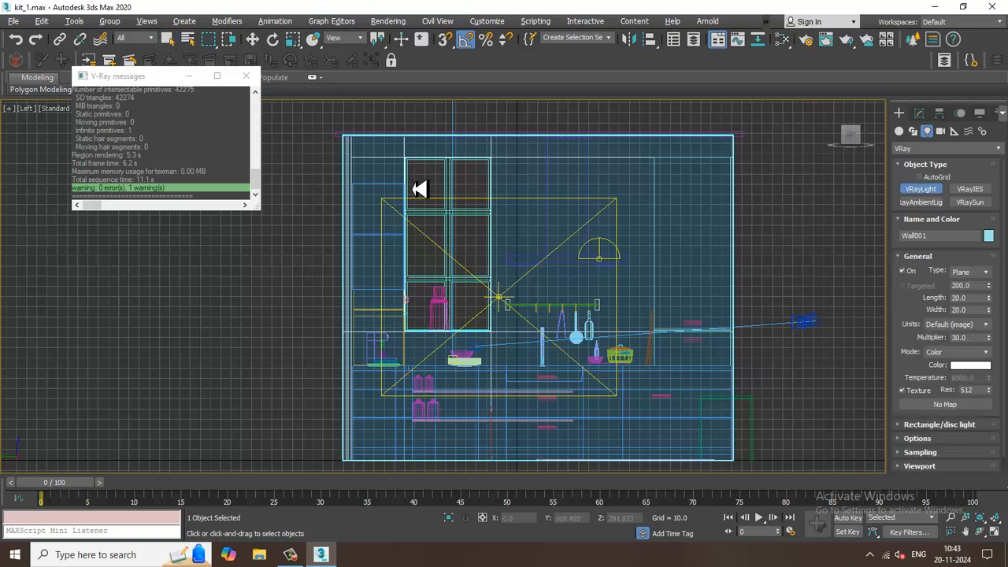
left_click_drag(405, 159, 496, 340)
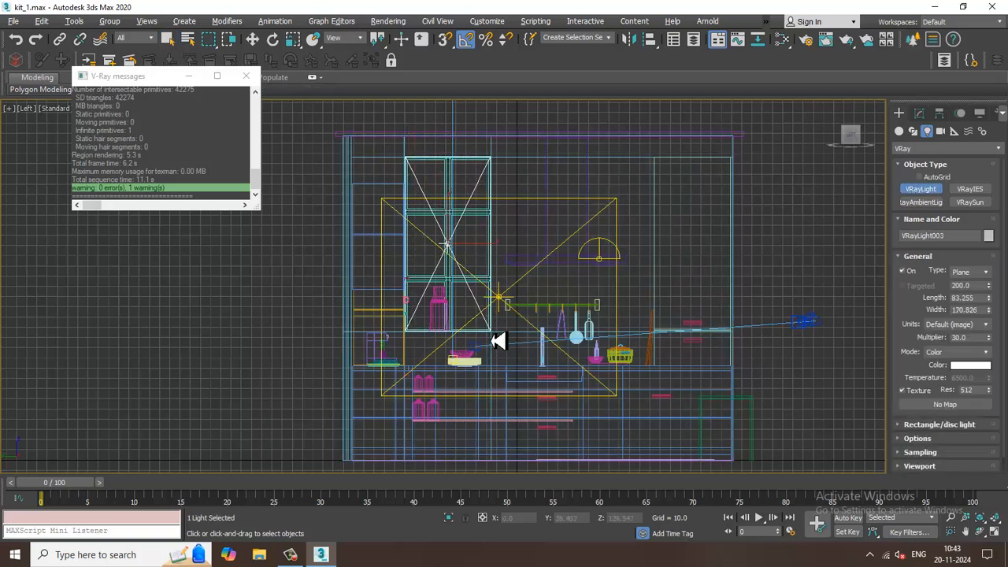
- Mirror the new plane light on the X axis without cloning and move it to the window, about X 121
key("w")
key("alt+w")
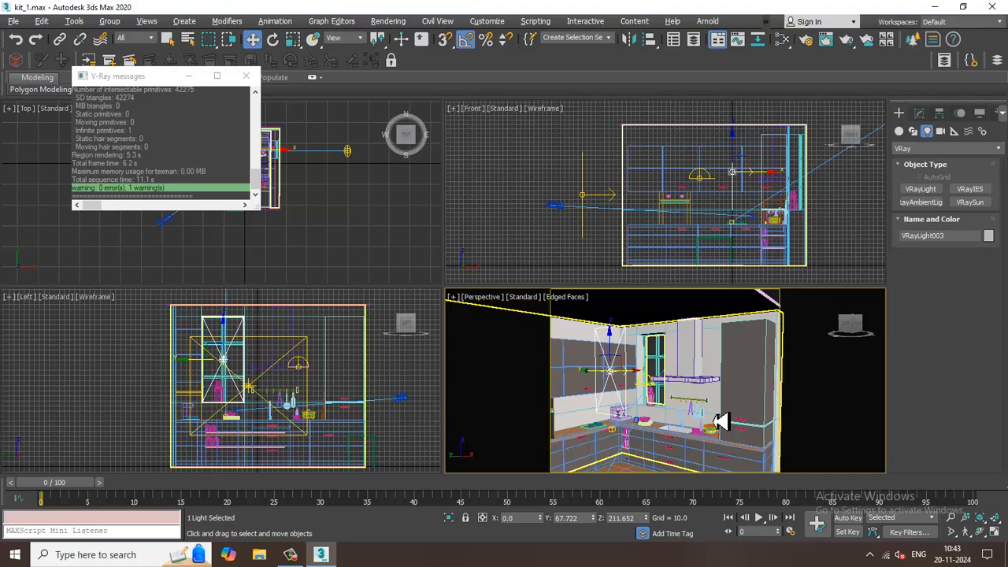
key("alt+w")
scroll(527, 338, "up", 5)
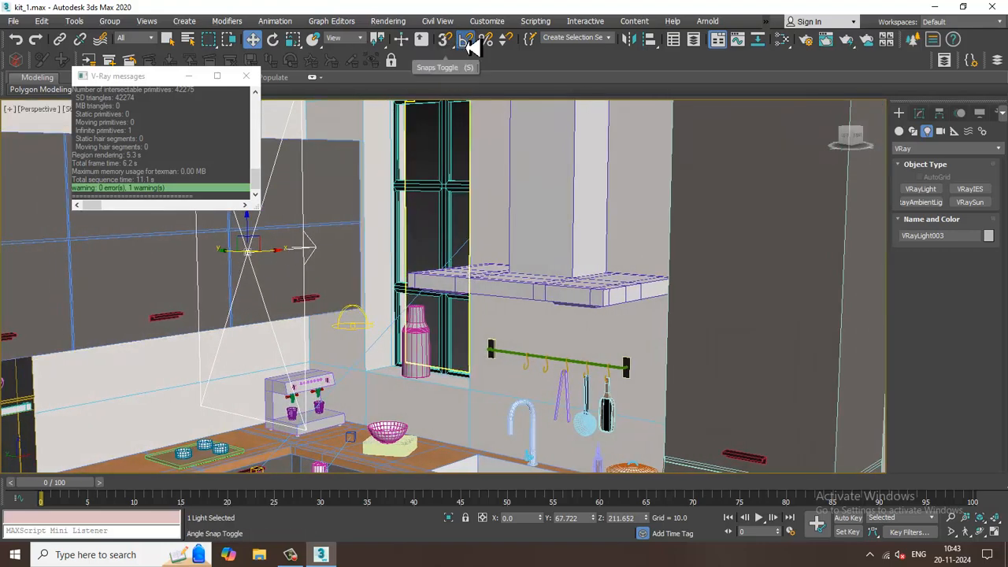
left_click(627, 40)
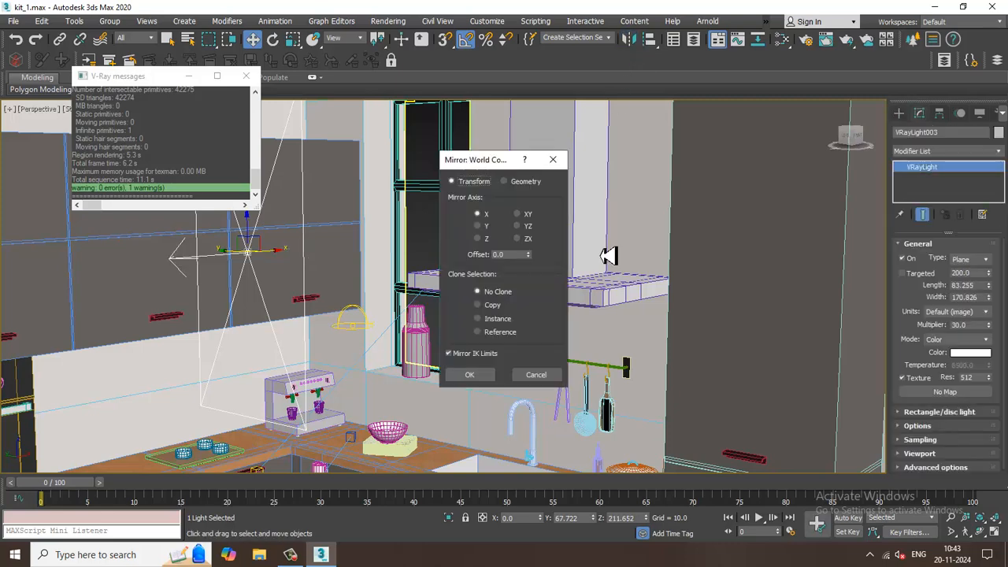
left_click(464, 376)
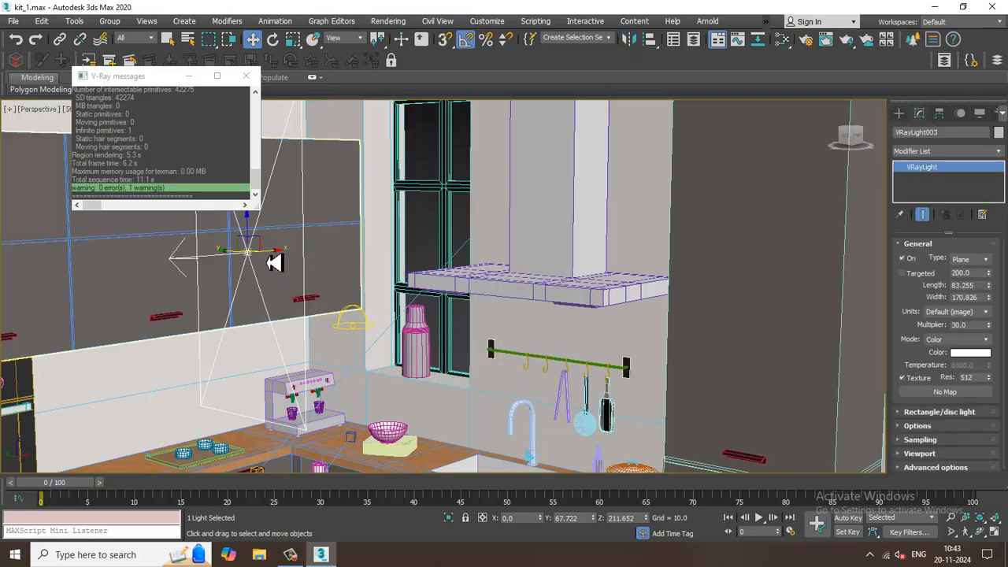
left_click_drag(275, 256, 433, 253)
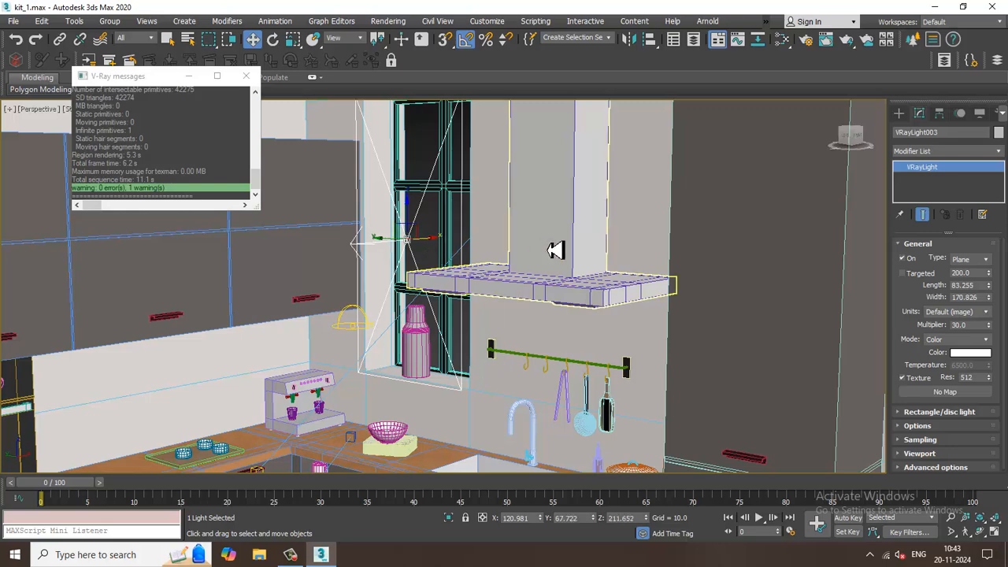
- Return to the camera view with safe frames and render the kitchen with the mirrored window light
scroll(479, 264, "down", 3)
key("c")
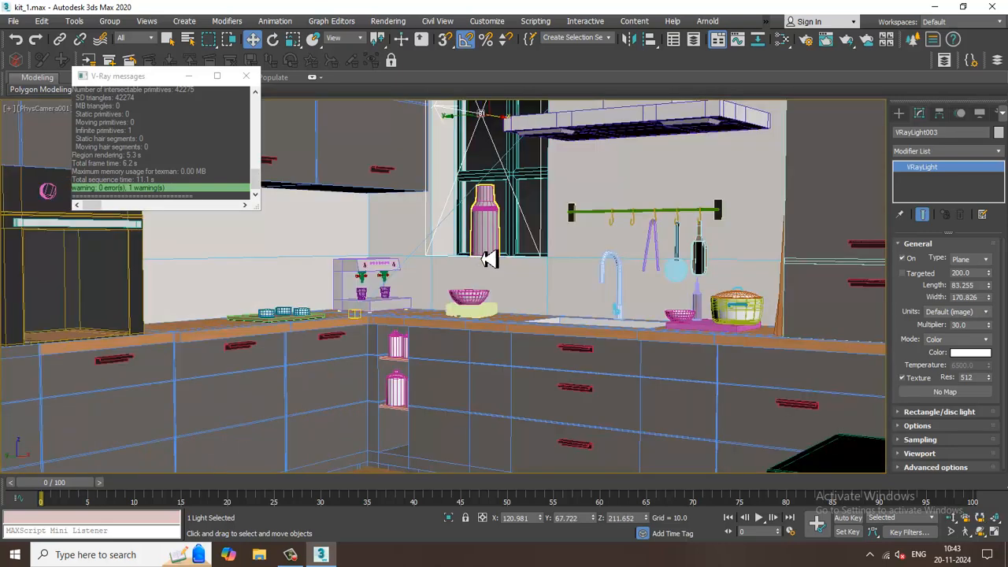
key("shift+f")
left_click(388, 22)
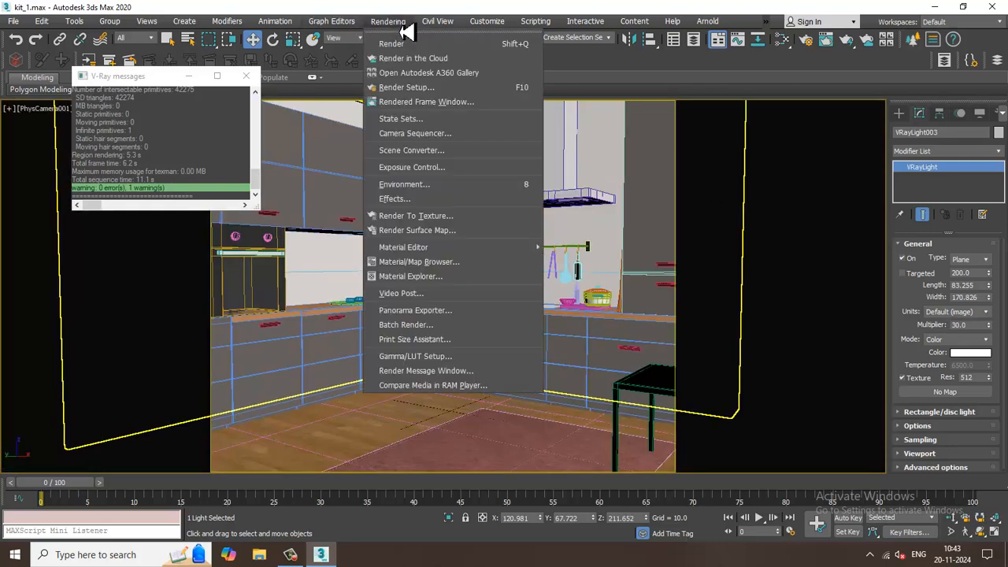
left_click(409, 43)
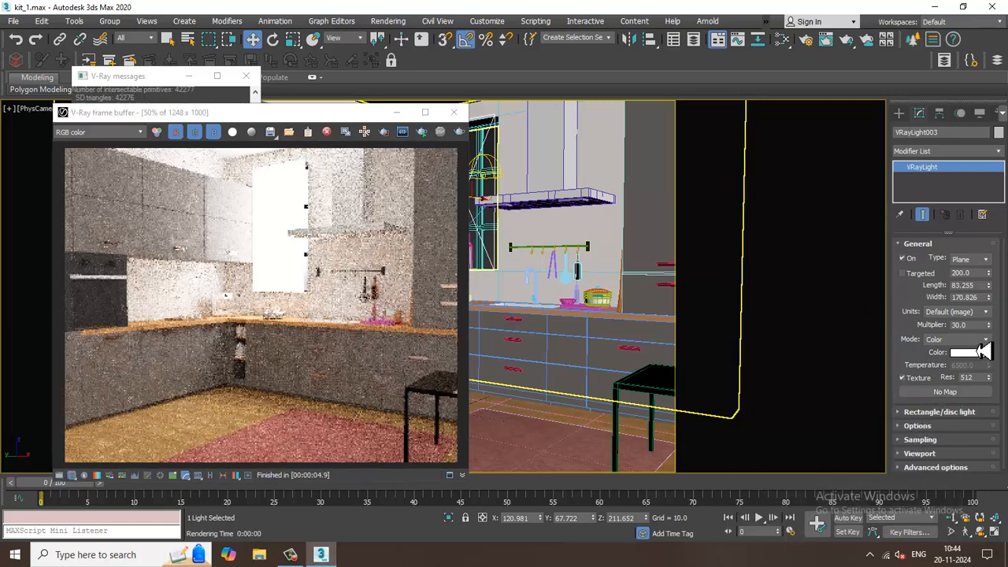
- Set the window light's color mode to Temperature at 5785 and its multiplier to 2.0
left_click(983, 340)
left_click(976, 359)
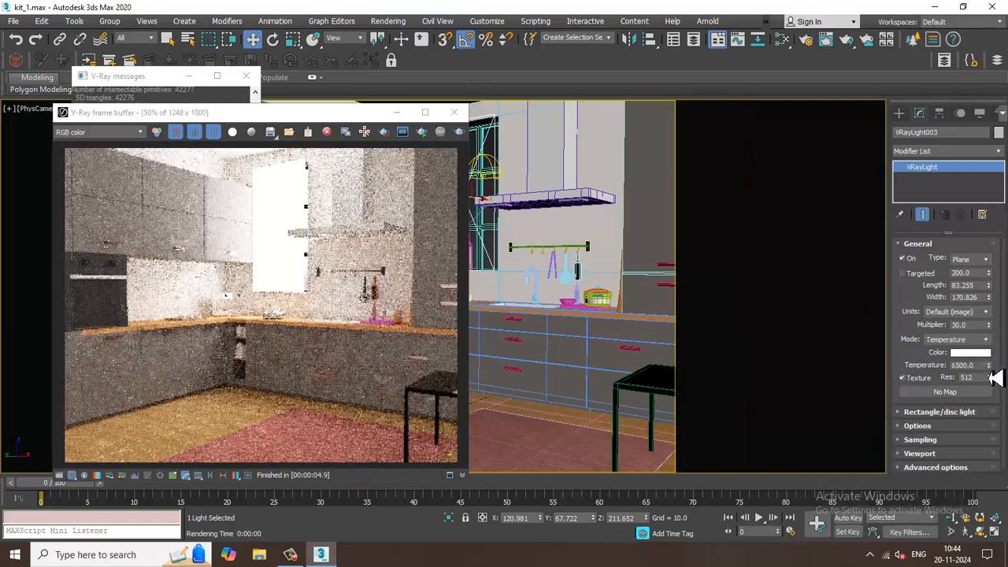
left_click_drag(990, 367, 997, 381)
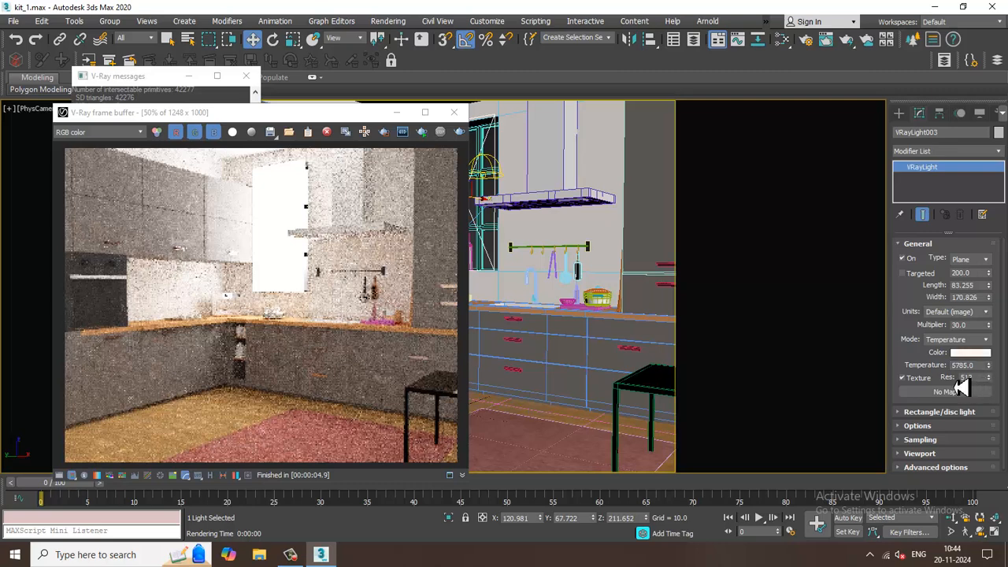
double_click(962, 324)
- Render the camera view to check the light's new temperature and intensity, closing the frame buffer when done
left_click(388, 20)
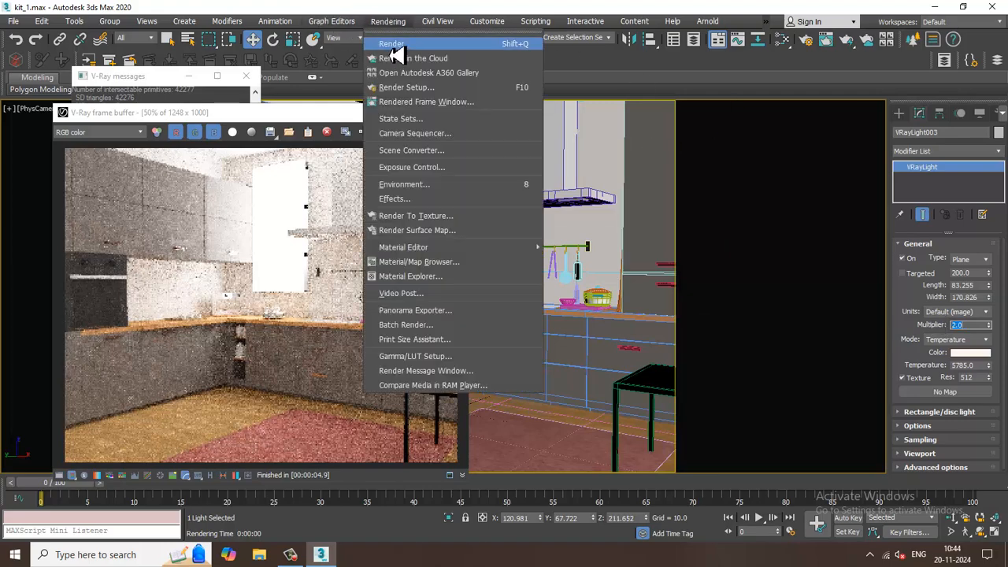
left_click(392, 44)
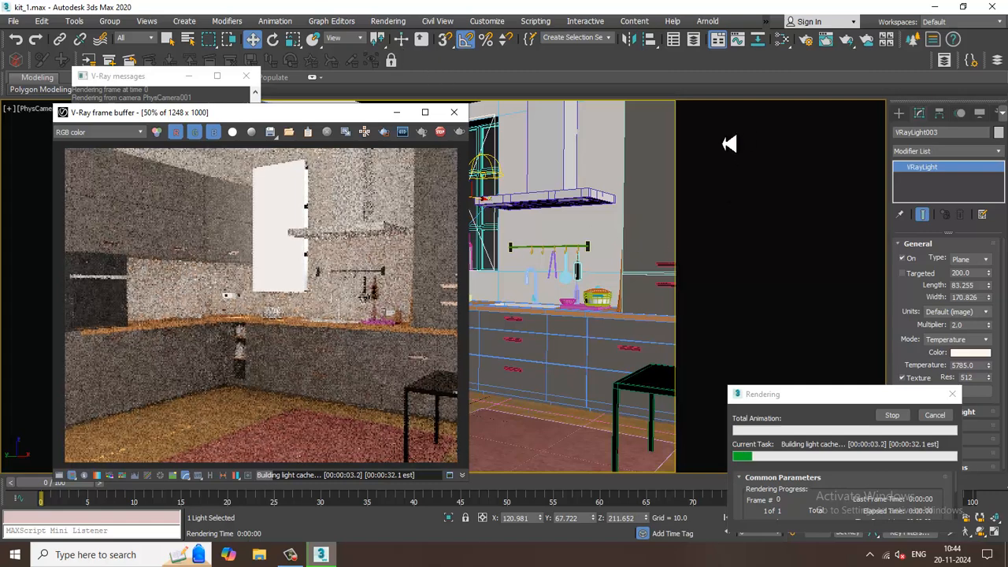
left_click(455, 115)
- Enable Double-sided, Invisible and No decay for the window light and render the camera view
left_click(918, 426)
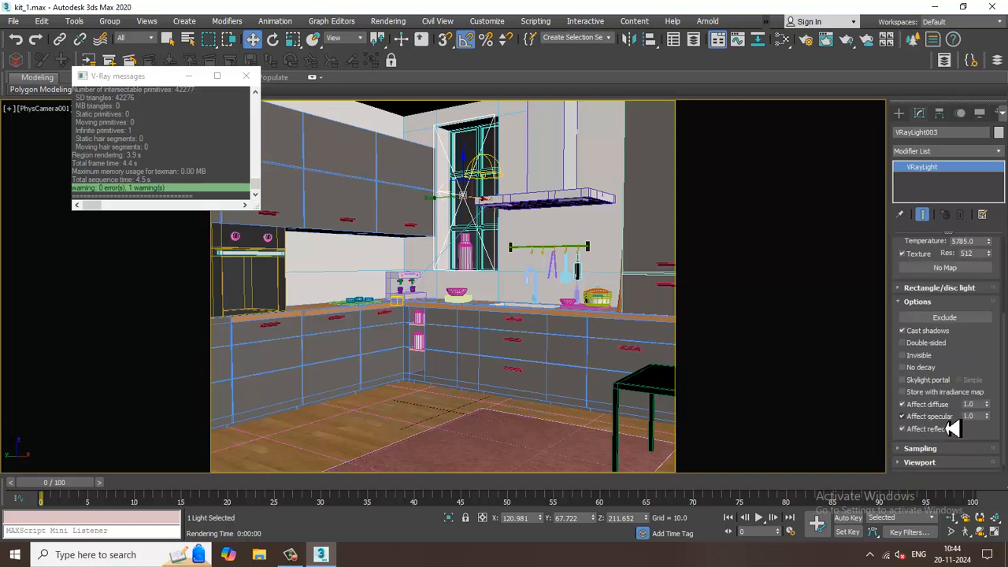
left_click(914, 344)
left_click(918, 356)
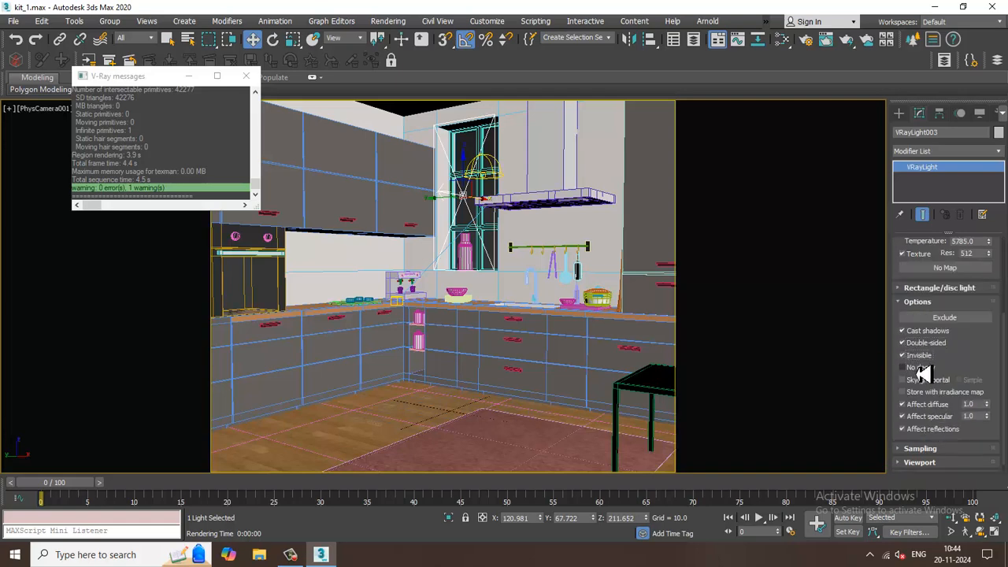
left_click(919, 367)
left_click(389, 20)
left_click(413, 41)
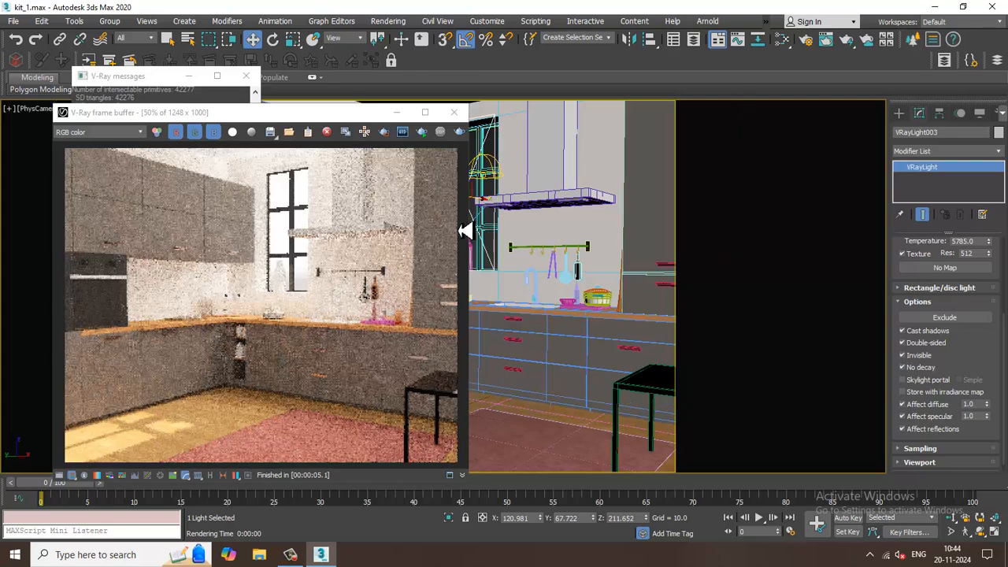
- Turn off Cast shadows for the window light and set its multiplier to 1.0
left_click(454, 116)
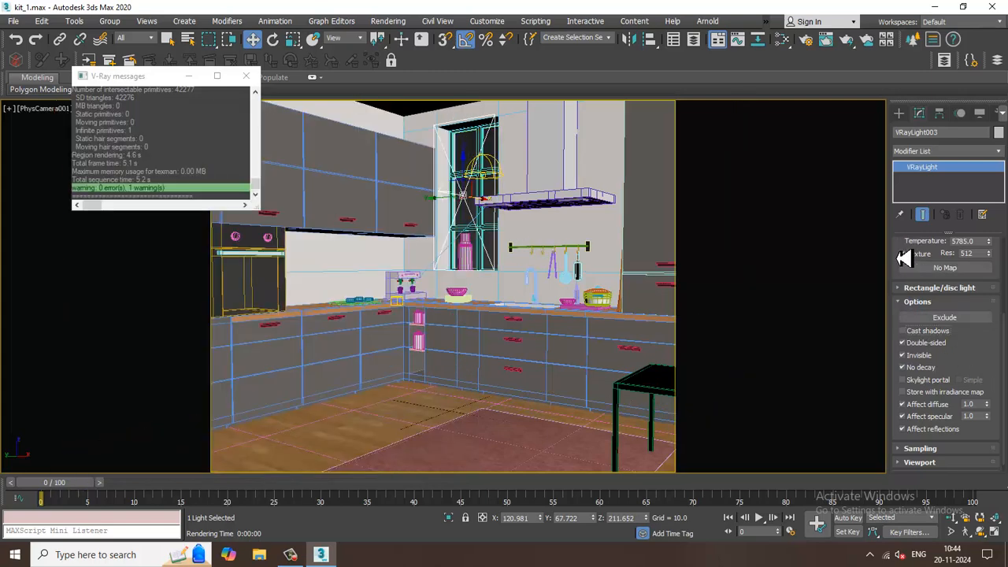
left_click_drag(907, 259, 901, 378)
left_click_drag(977, 322, 925, 324)
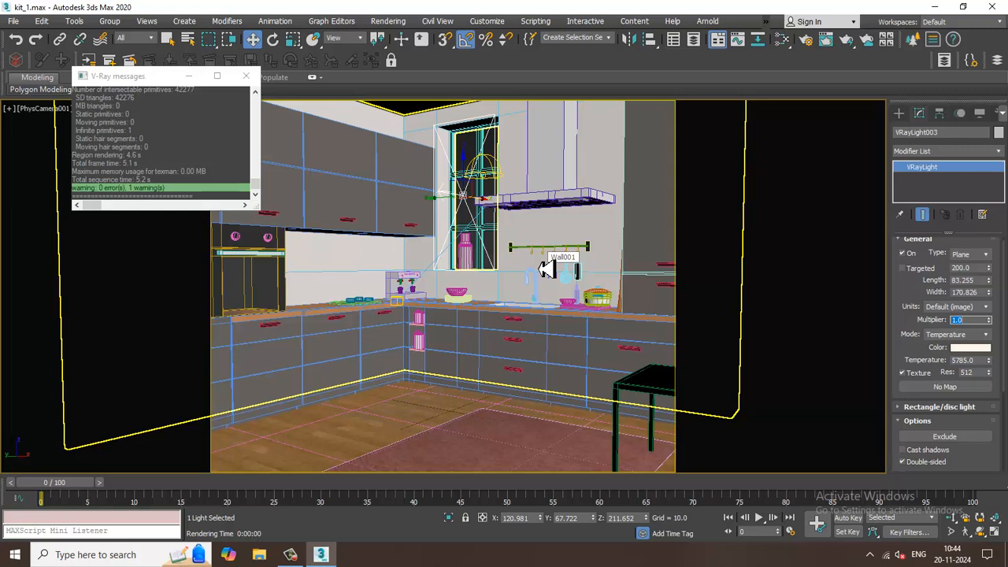
left_click(290, 561)
left_click(325, 555)
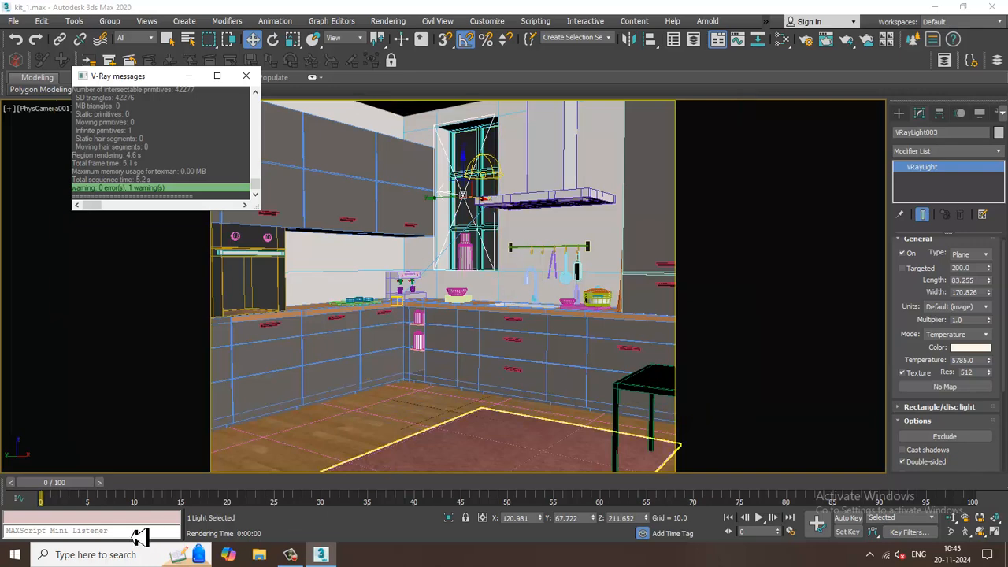
- Select the window box and switch the Material Editor to its compact mode, keeping the window clear of the sample slots
left_click(472, 227)
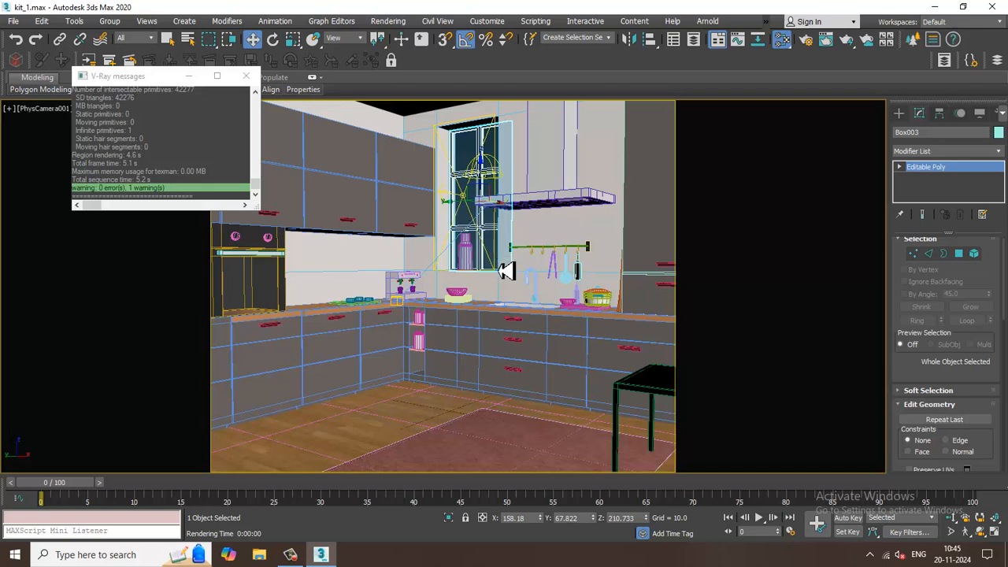
key("m")
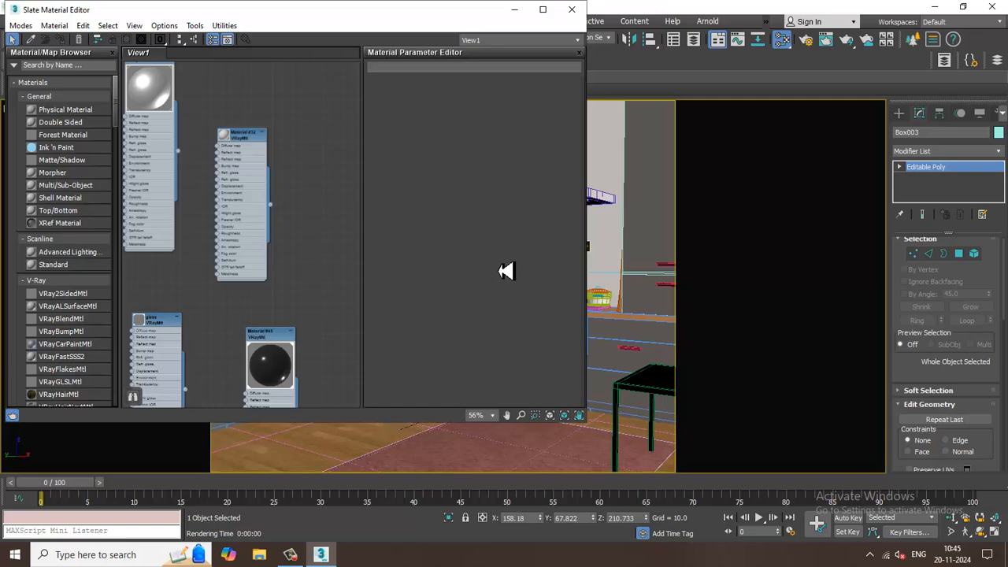
left_click(21, 25)
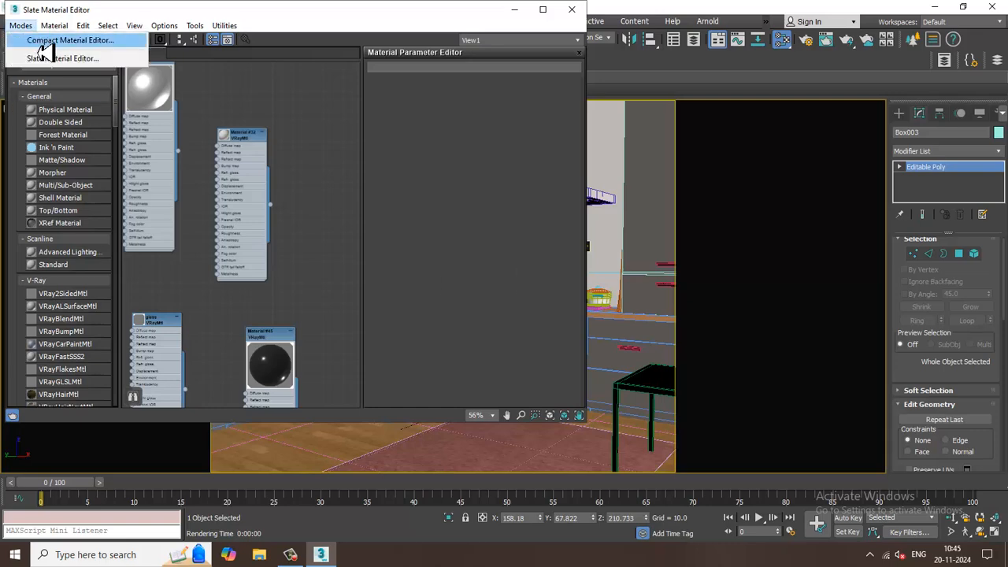
left_click(40, 39)
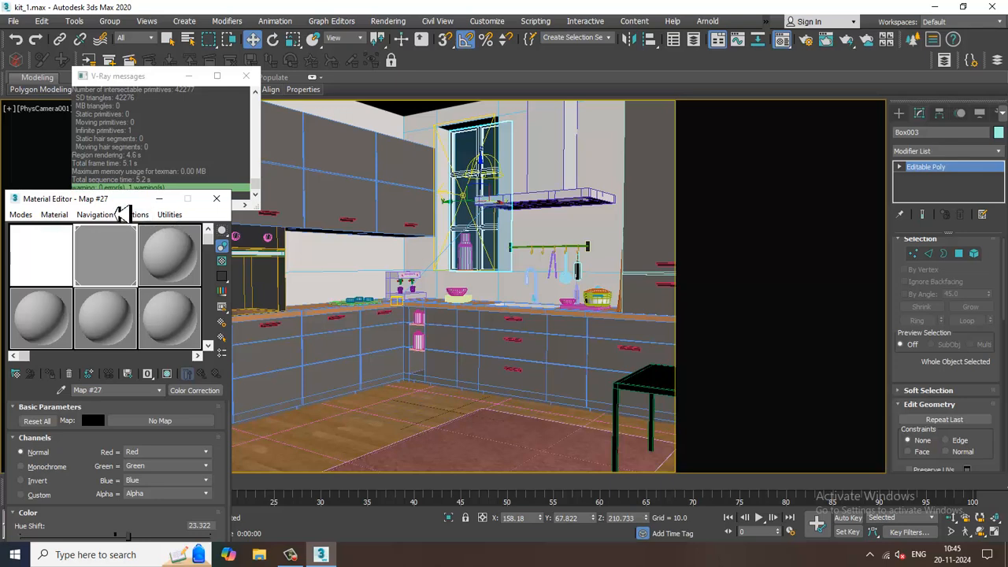
left_click_drag(123, 206, 533, 126)
- Load a VRayHDRI map into the third sample slot and close the Material/Map Browser
left_click(581, 172)
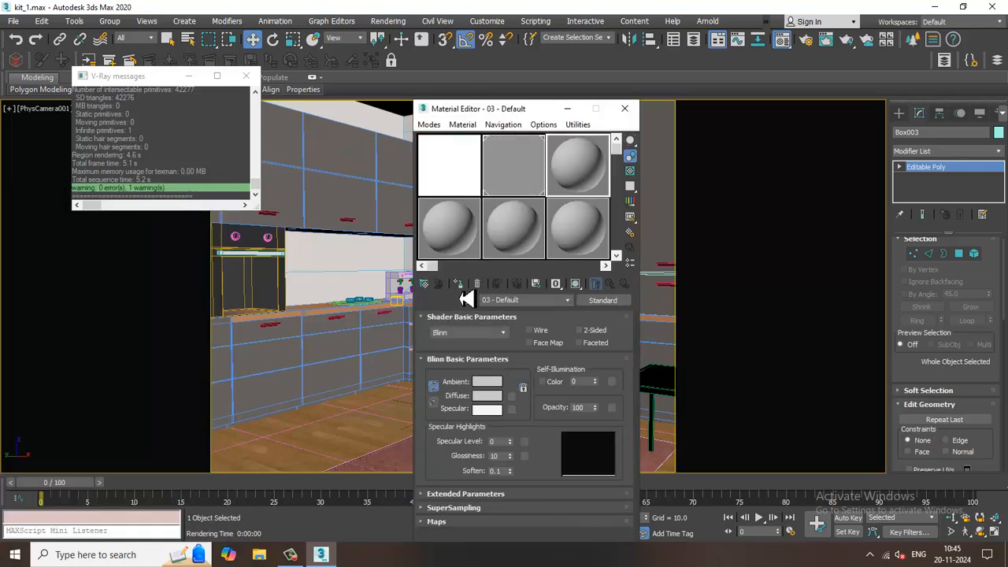
left_click(432, 294)
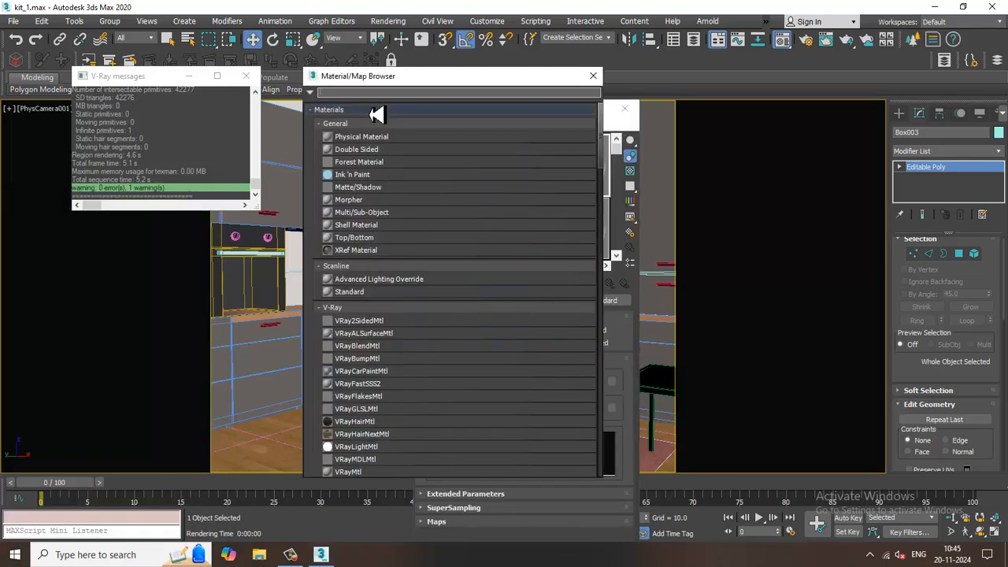
type("cra")
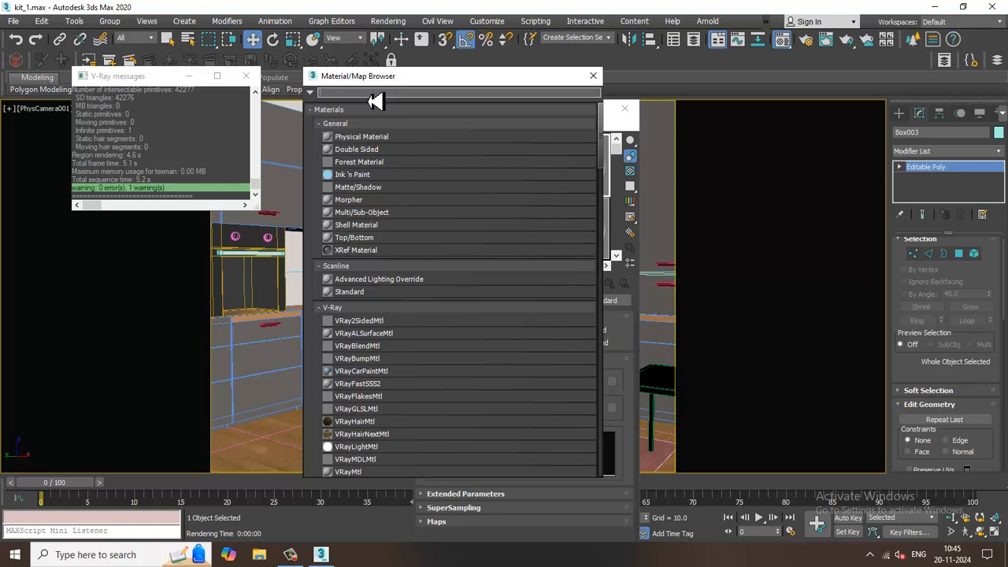
type("vray")
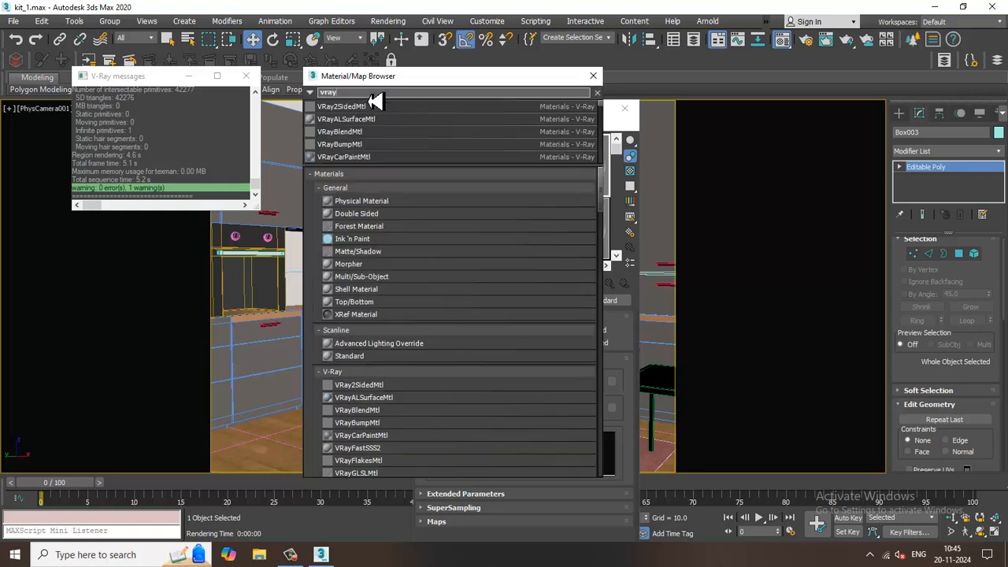
type("hdri")
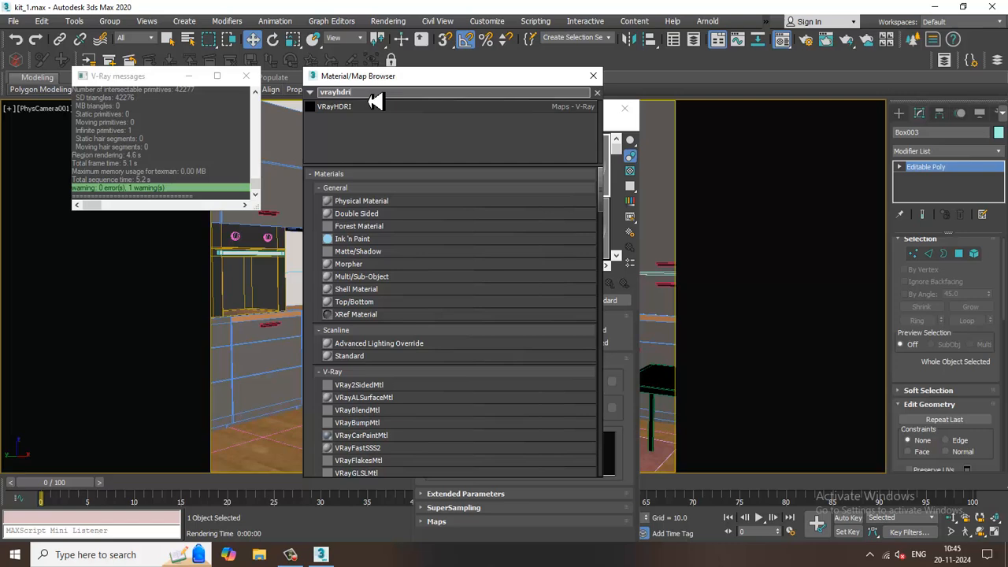
double_click(416, 111)
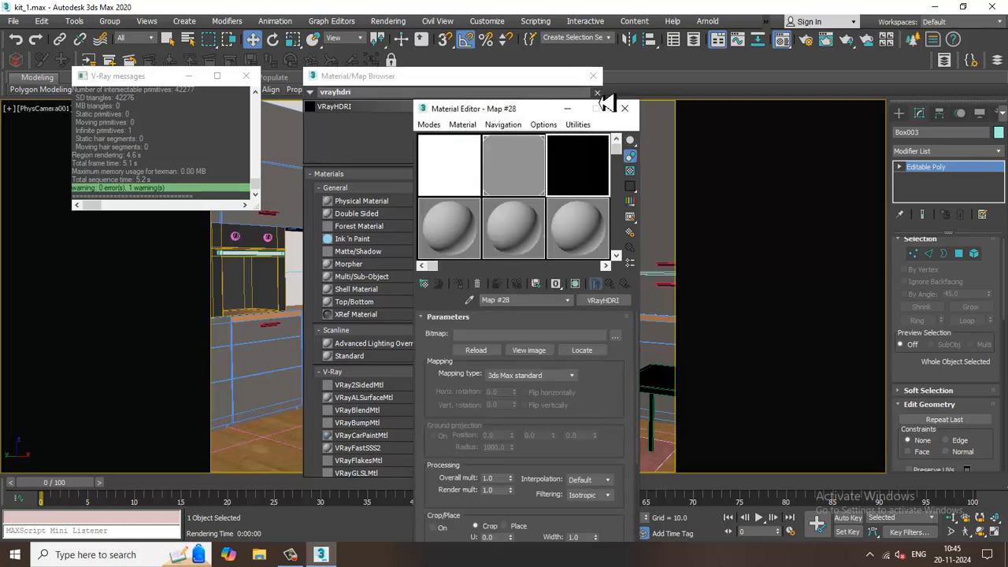
left_click(593, 77)
- Load goegap_road_4k.exr from the Downloads folder as the HDRI bitmap and set its mapping type to Spherical
left_click(615, 335)
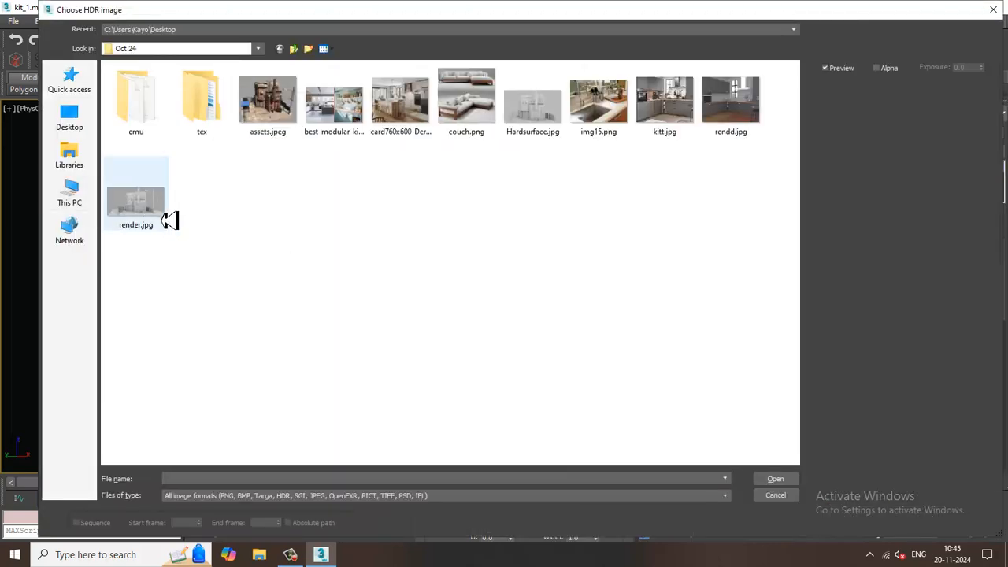
left_click(71, 187)
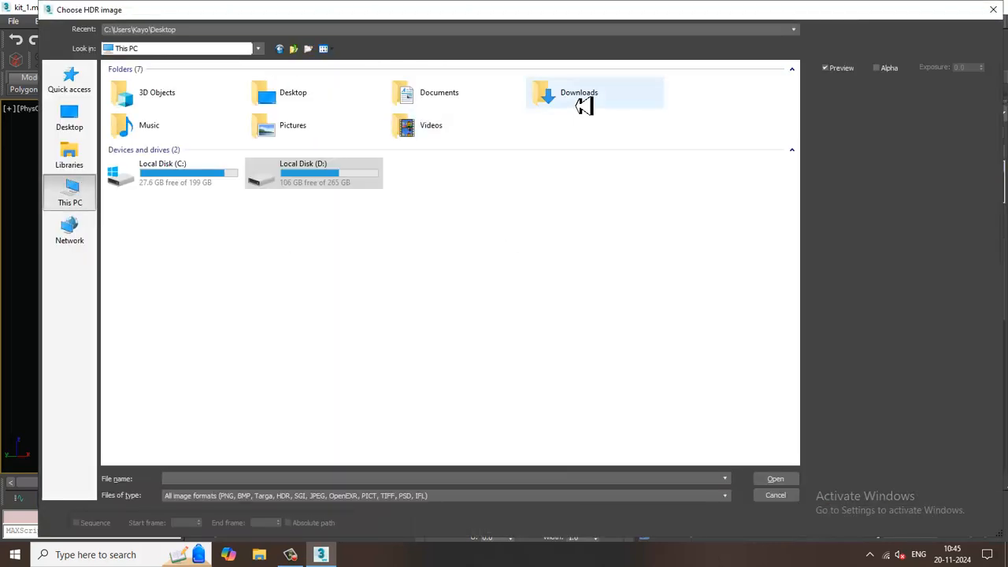
left_click(584, 106)
double_click(584, 106)
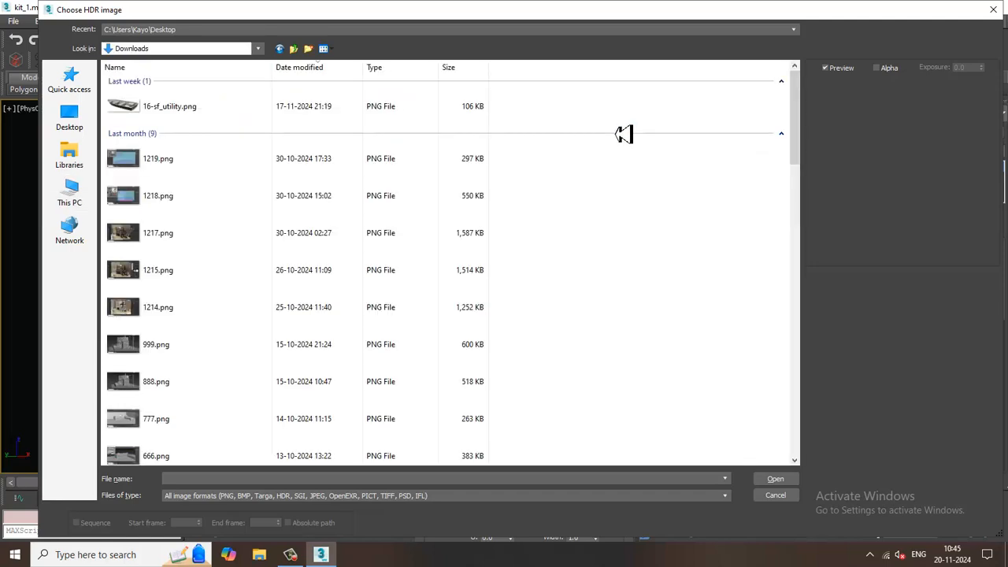
scroll(315, 343, "down", 2)
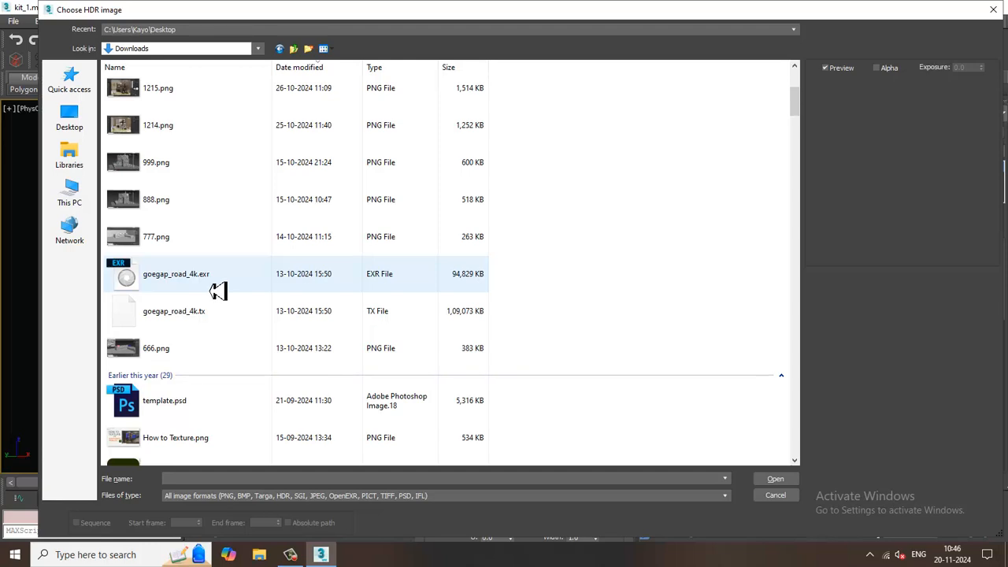
double_click(218, 290)
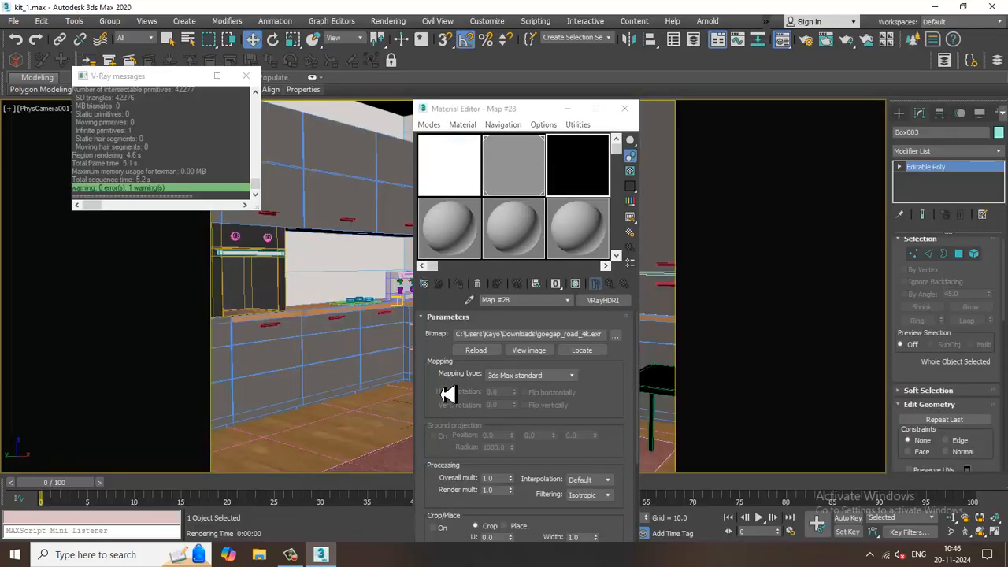
left_click(528, 376)
left_click(528, 404)
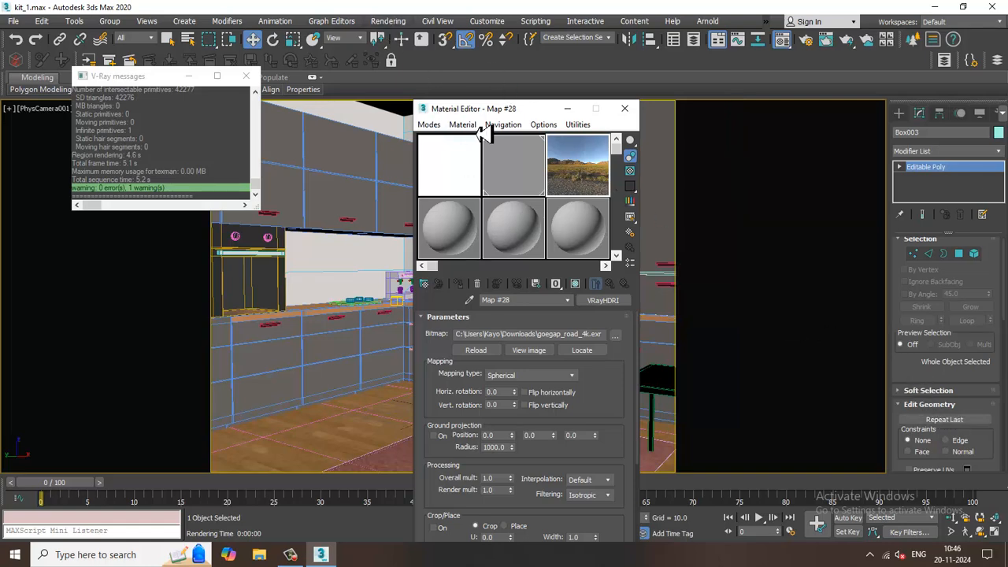
- Assign the HDRI map as an instance to the window light's texture and render the camera view
left_click_drag(504, 112, 277, 116)
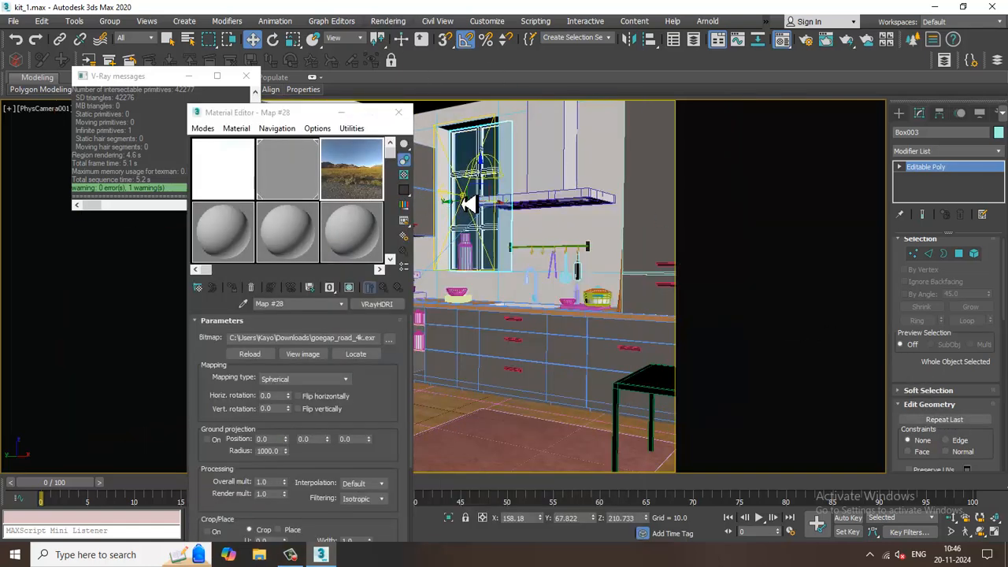
left_click(460, 203)
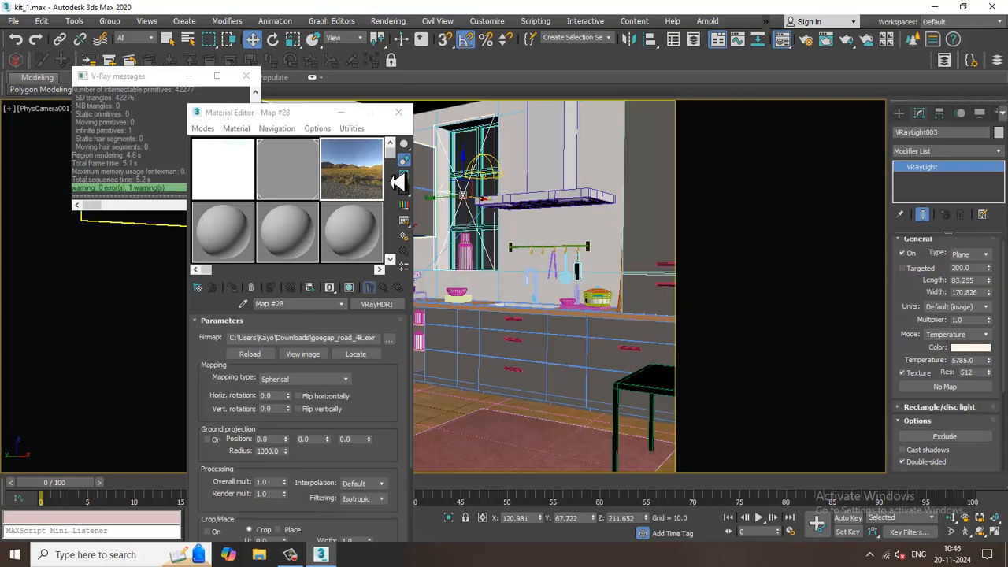
left_click_drag(952, 394, 949, 390)
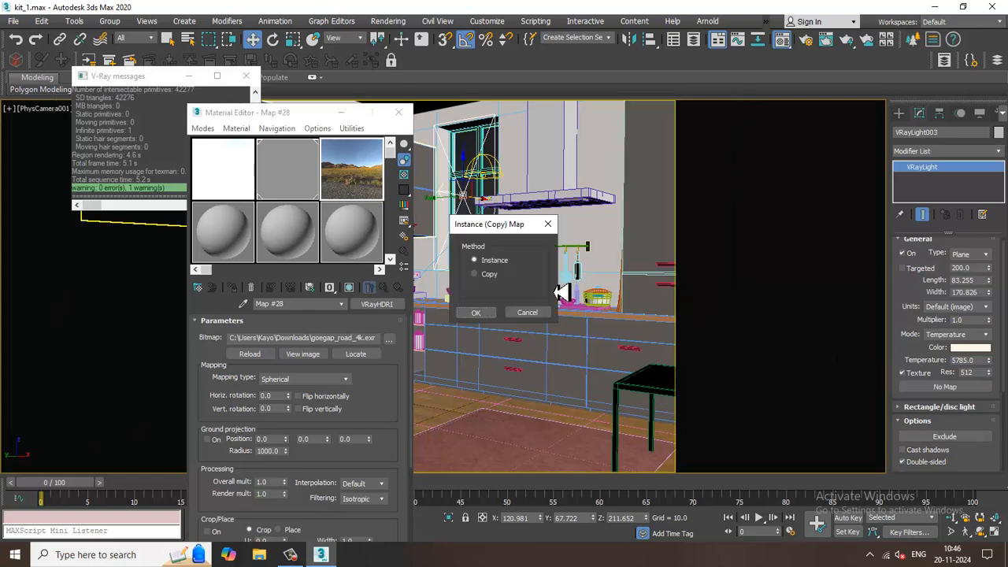
left_click(474, 313)
left_click(384, 24)
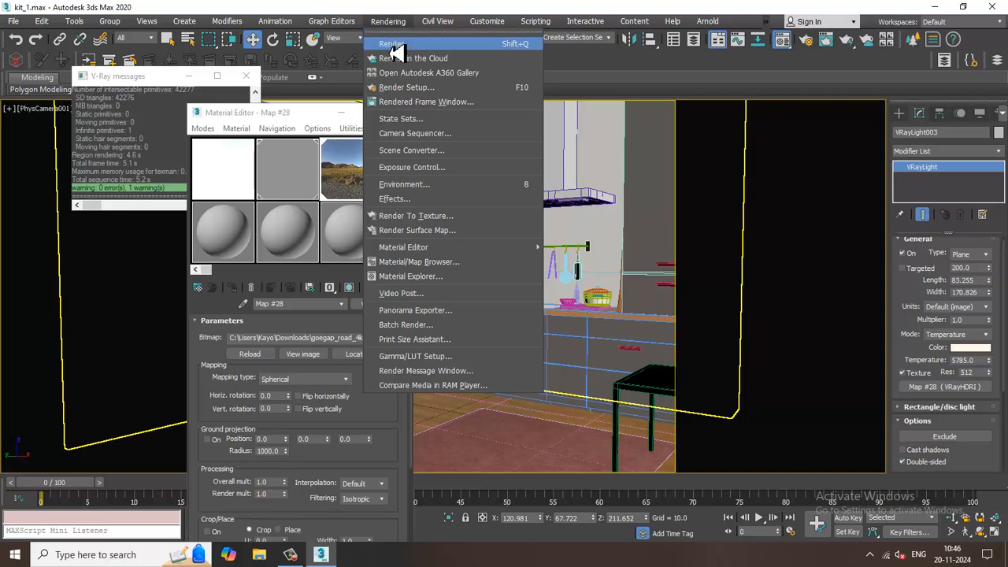
left_click(391, 44)
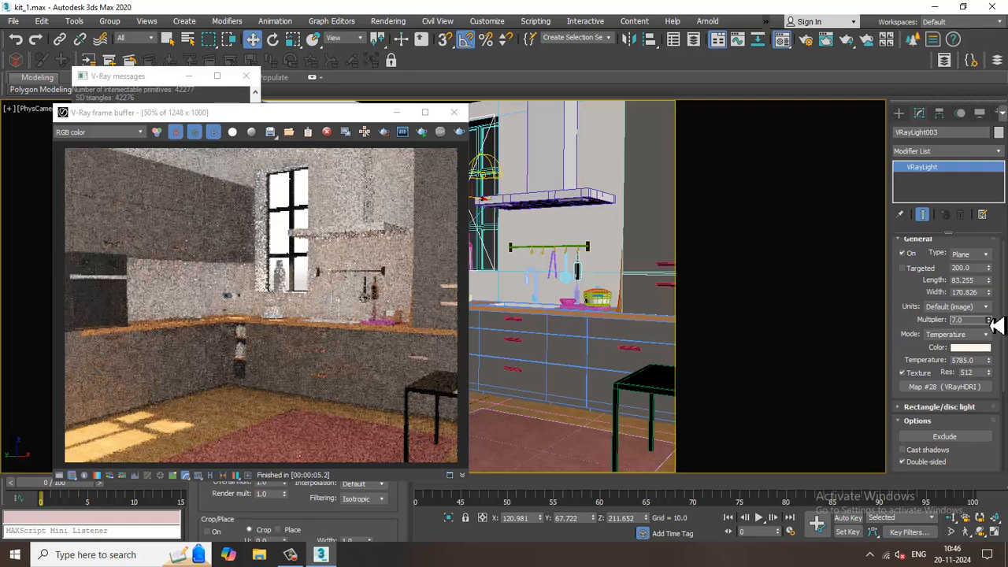
- Test-render the camera view with the window light's multiplier at 5.0, stopping the render early
left_click(388, 20)
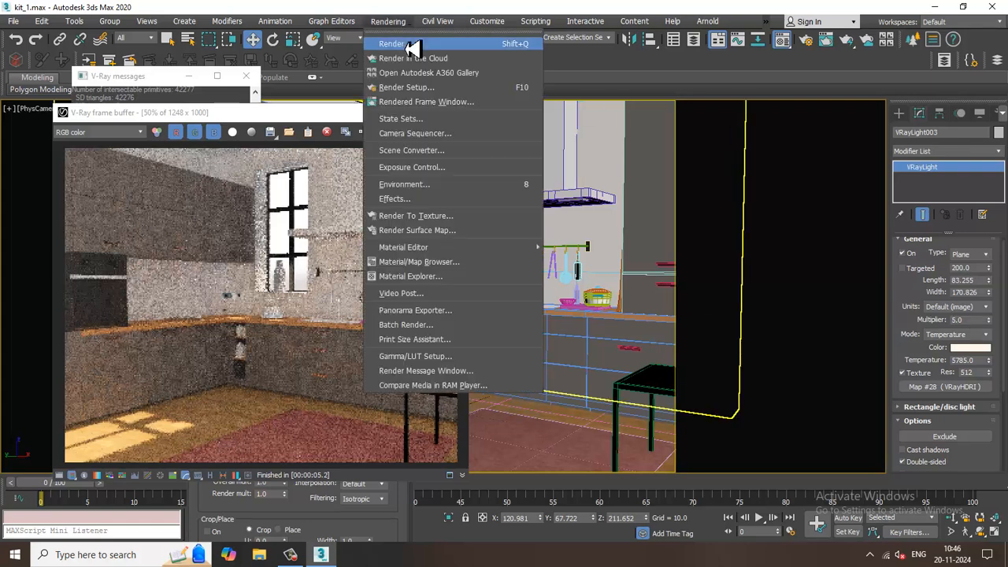
left_click(411, 39)
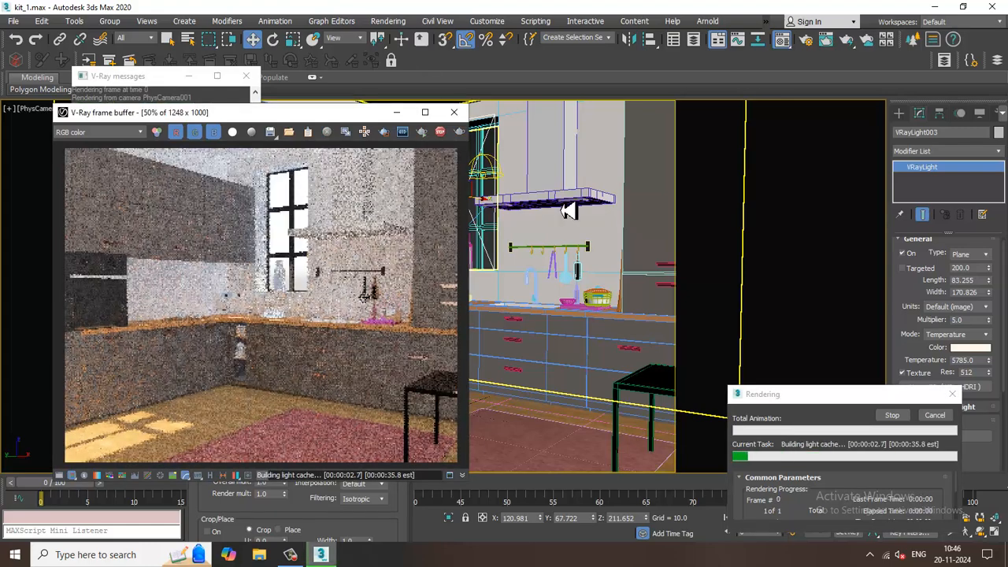
key("Escape")
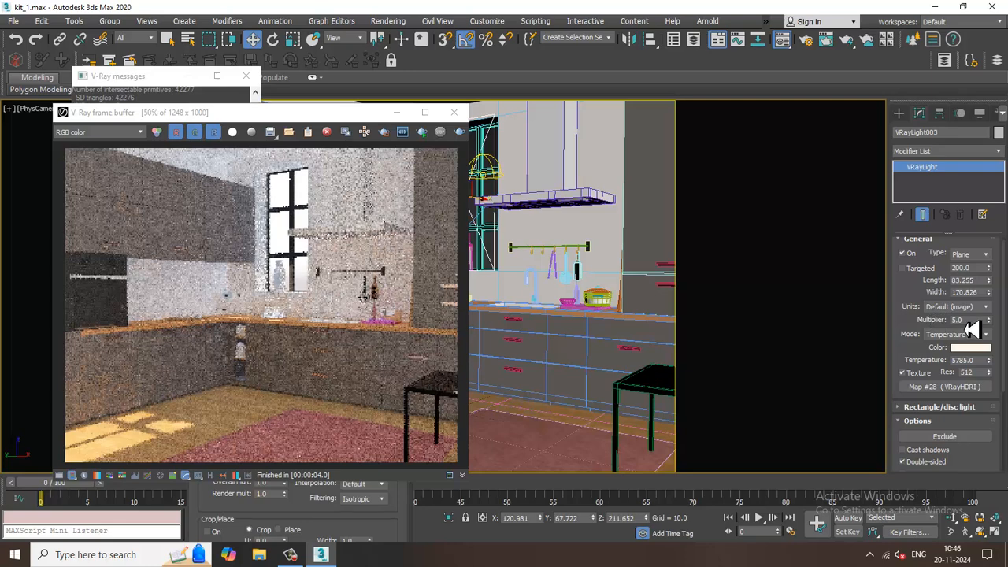
- Set the window light's multiplier to 2.0 and render the camera view, closing the frame buffer when done
left_click_drag(969, 323, 934, 325)
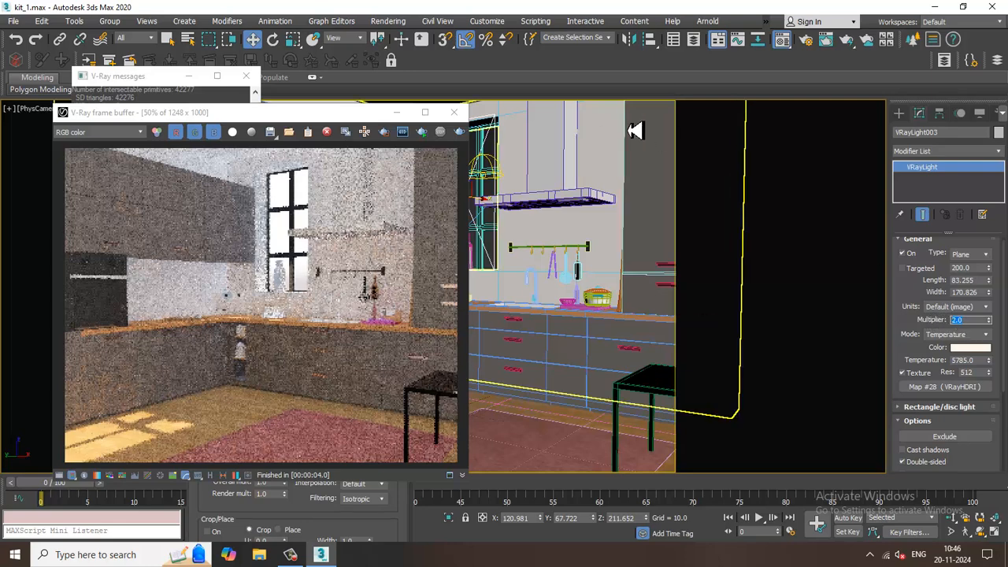
left_click(388, 21)
left_click(400, 44)
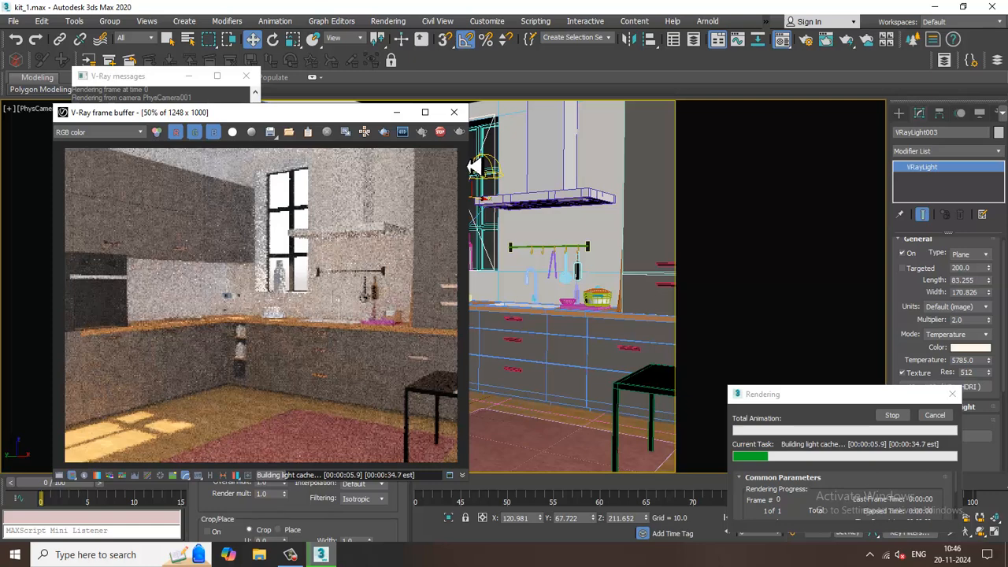
left_click(454, 112)
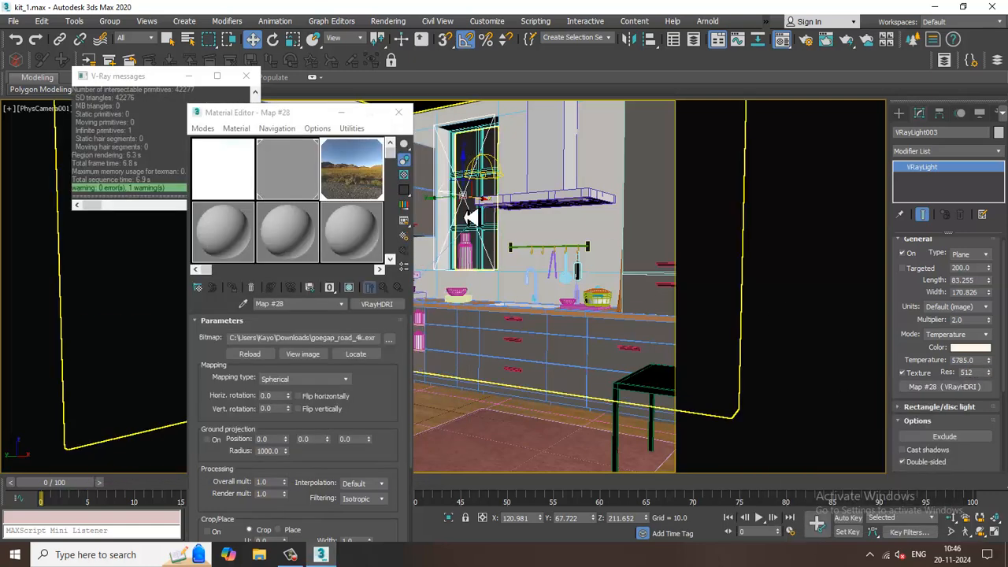
- Clear the VRaySky environment map and assign the HDRI map in its place as an instance
left_click(398, 22)
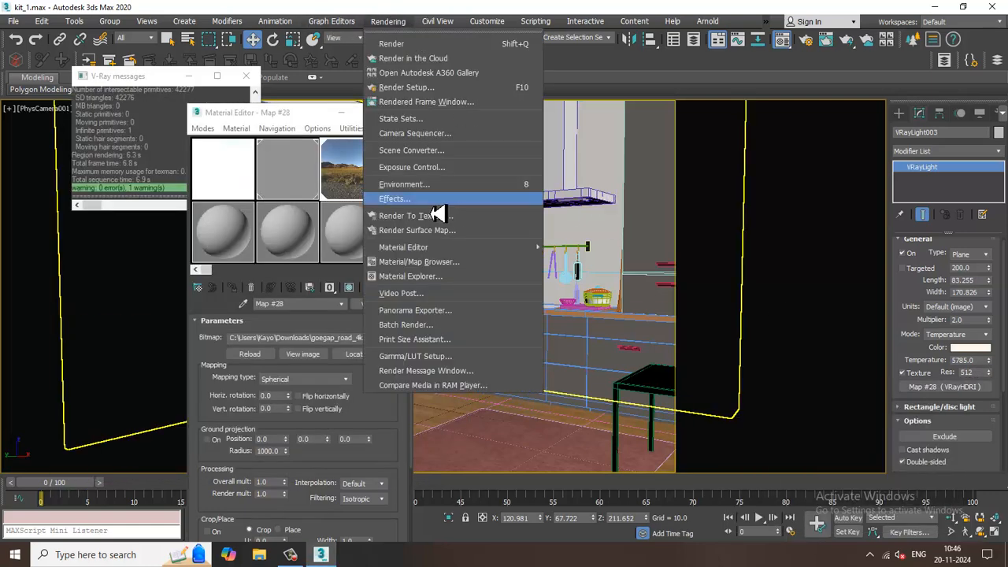
left_click(446, 189)
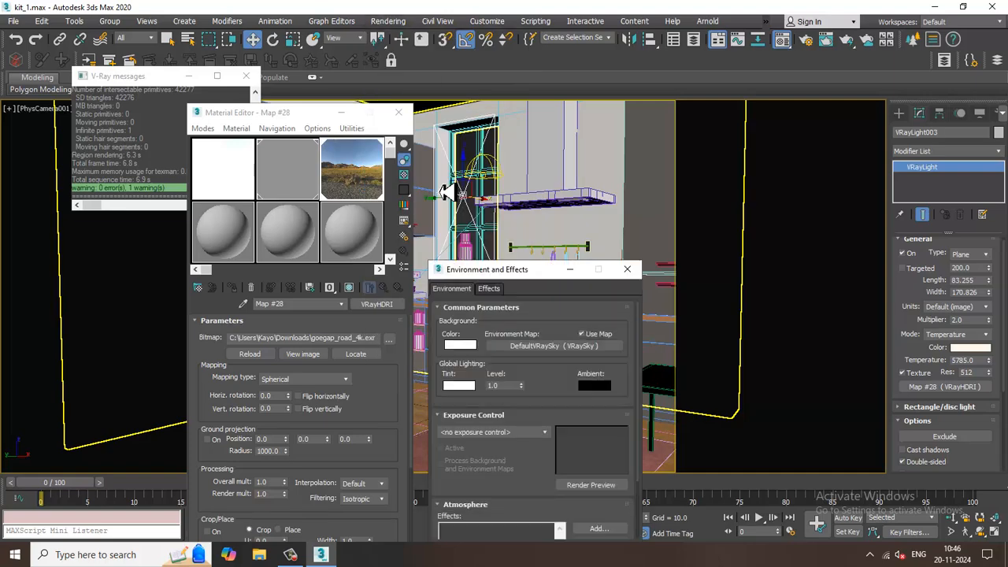
right_click(542, 352)
left_click(584, 381)
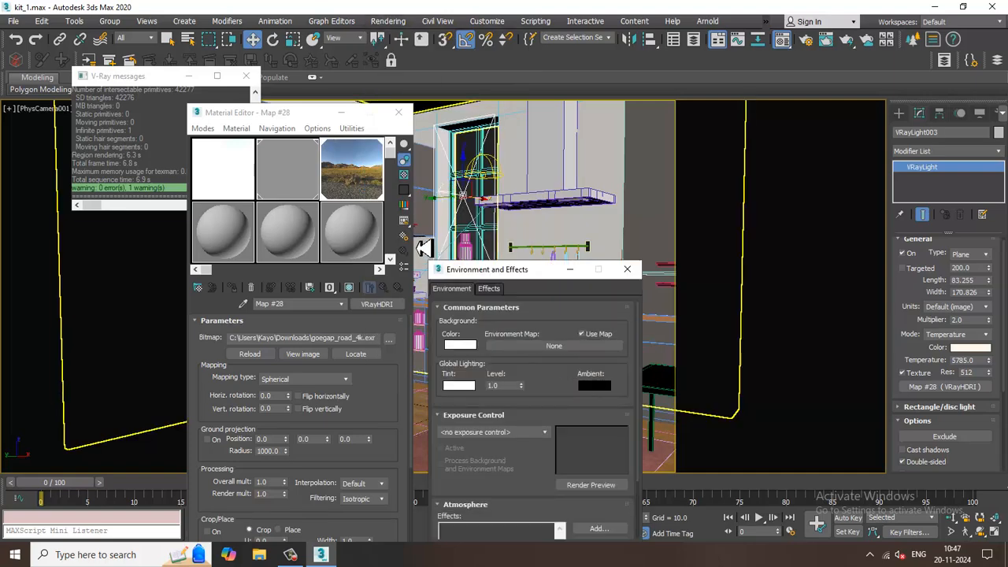
left_click_drag(375, 195, 416, 224)
left_click_drag(542, 356, 542, 358)
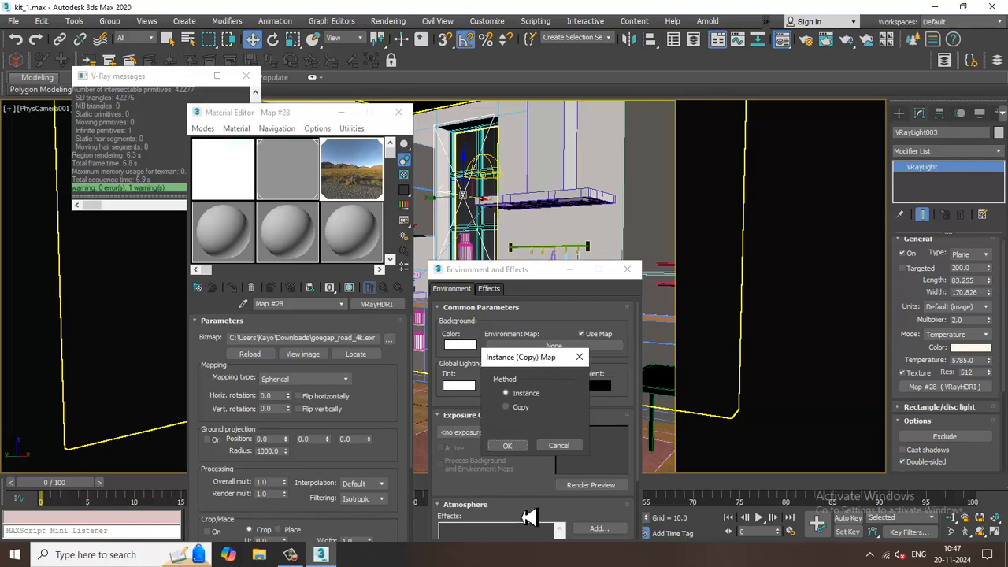
left_click(521, 459)
- Render the camera view to check the HDRI environment outside the window, closing the frame buffer when done
left_click(387, 21)
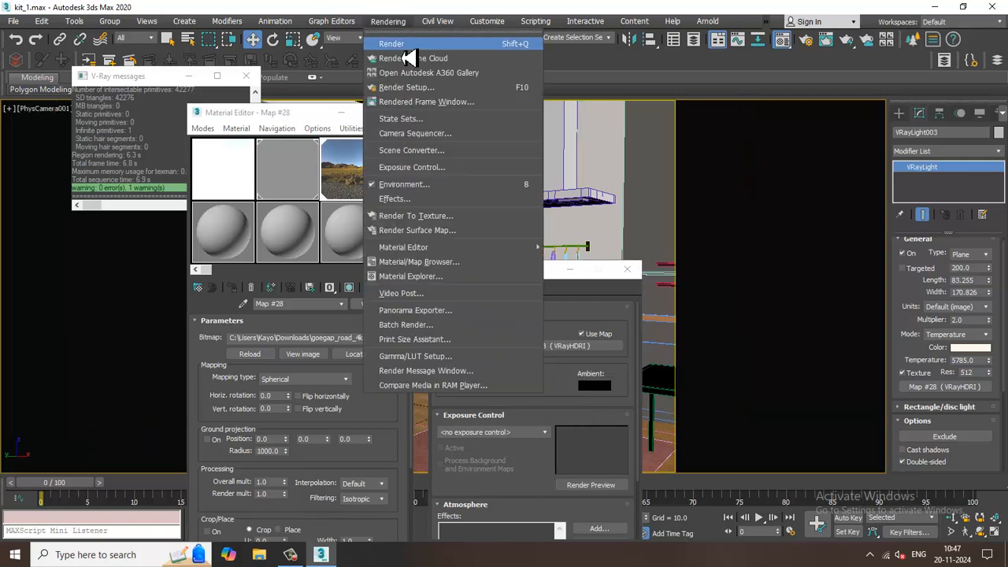
left_click(408, 49)
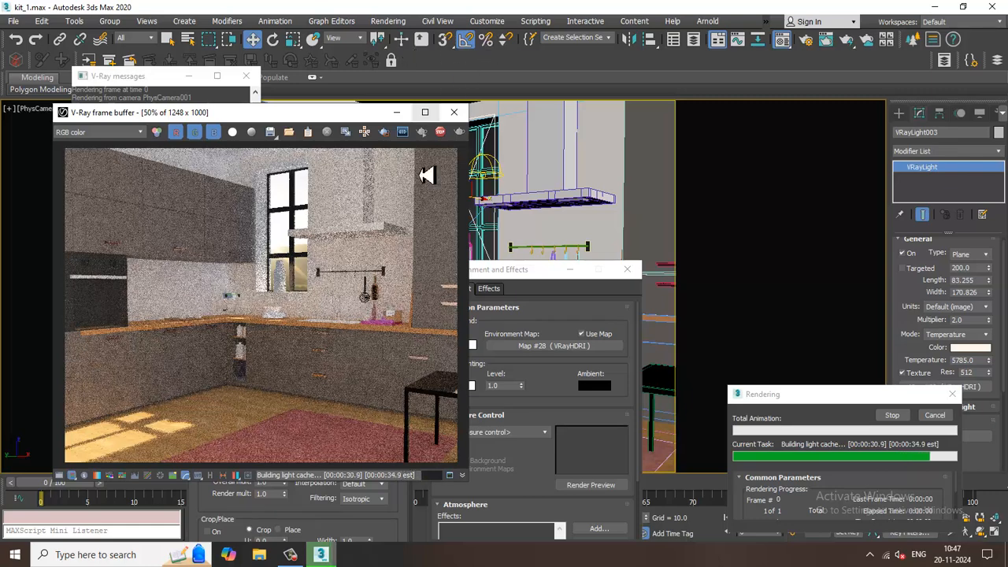
left_click(453, 112)
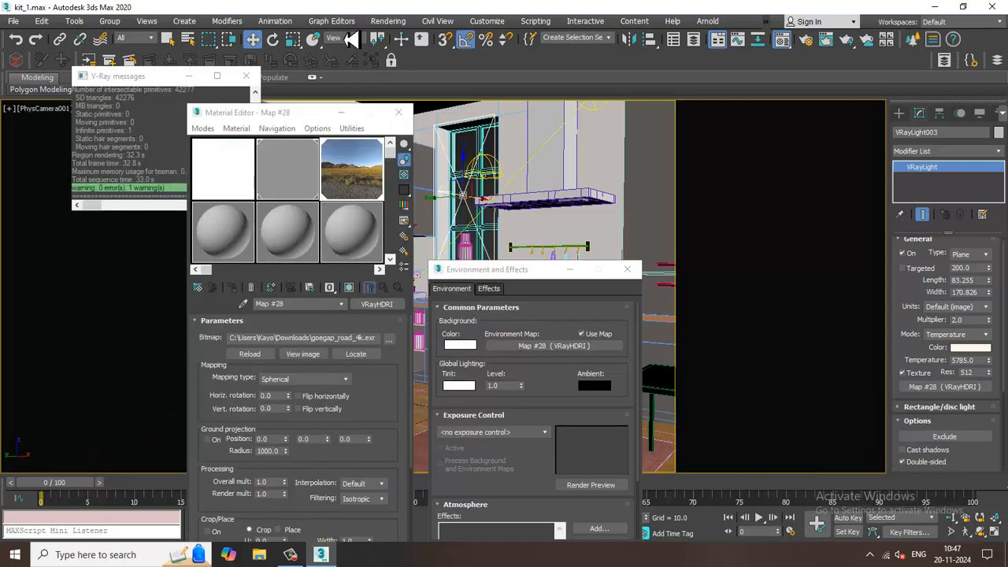
- Open the render setup and show the V-Ray image sampler's Advanced settings along with the image filter options
left_click(388, 21)
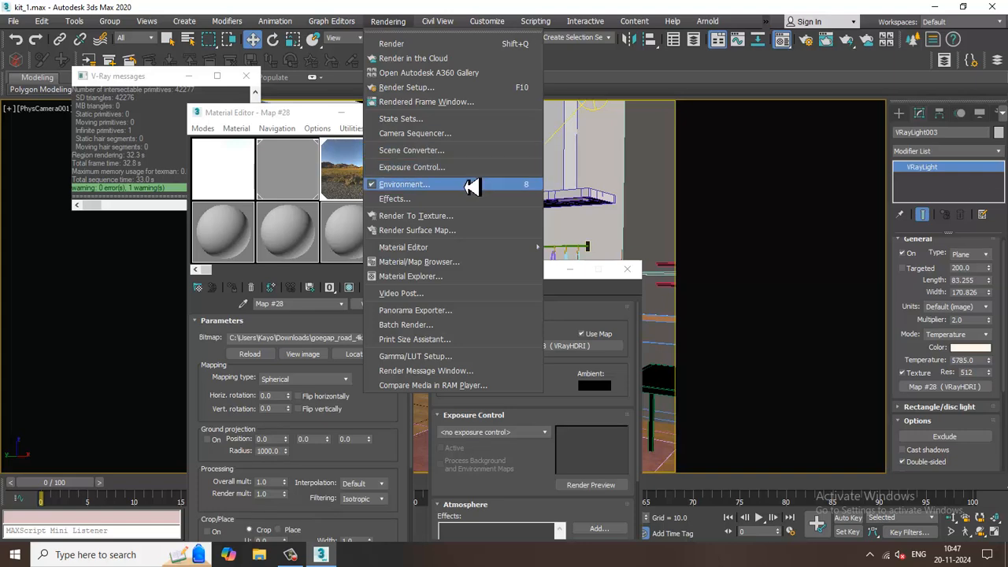
left_click(437, 88)
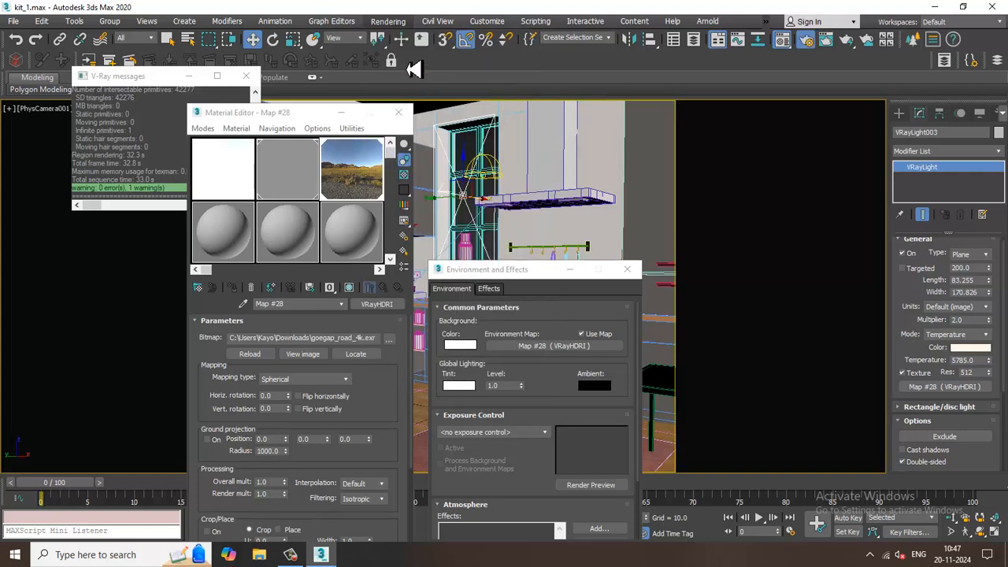
left_click(391, 24)
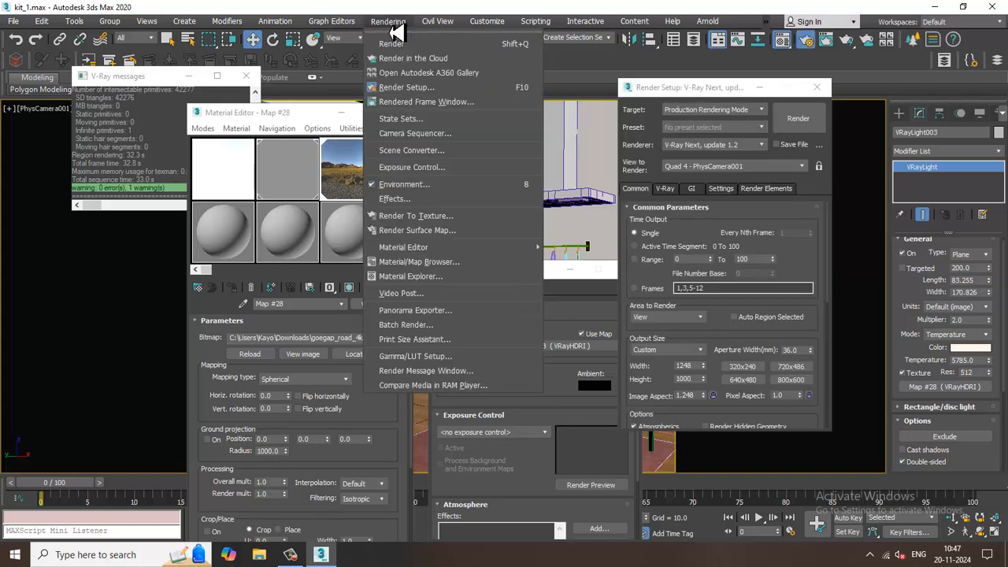
left_click(678, 200)
left_click_drag(788, 275, 790, 11)
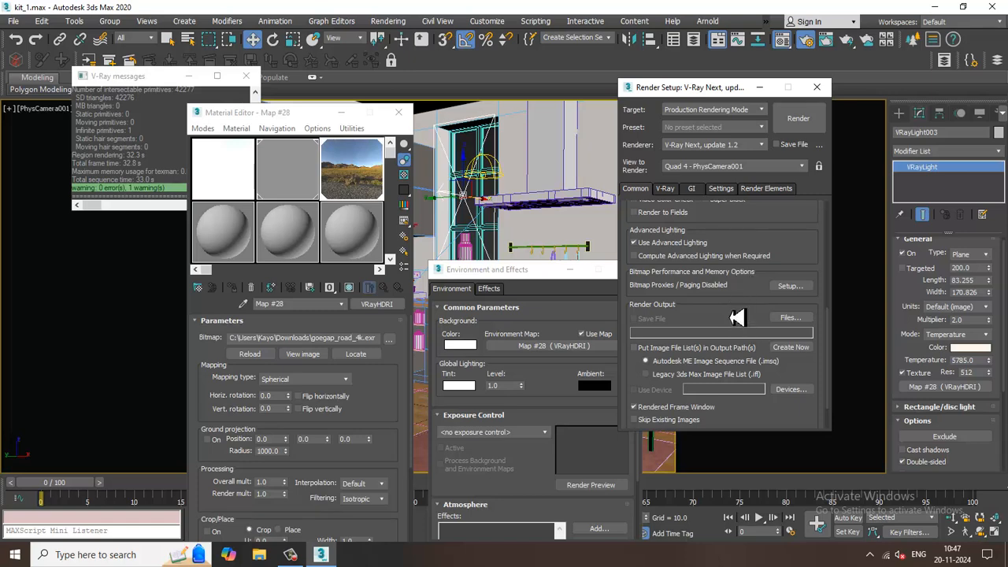
scroll(717, 339, "down", 2)
left_click(667, 189)
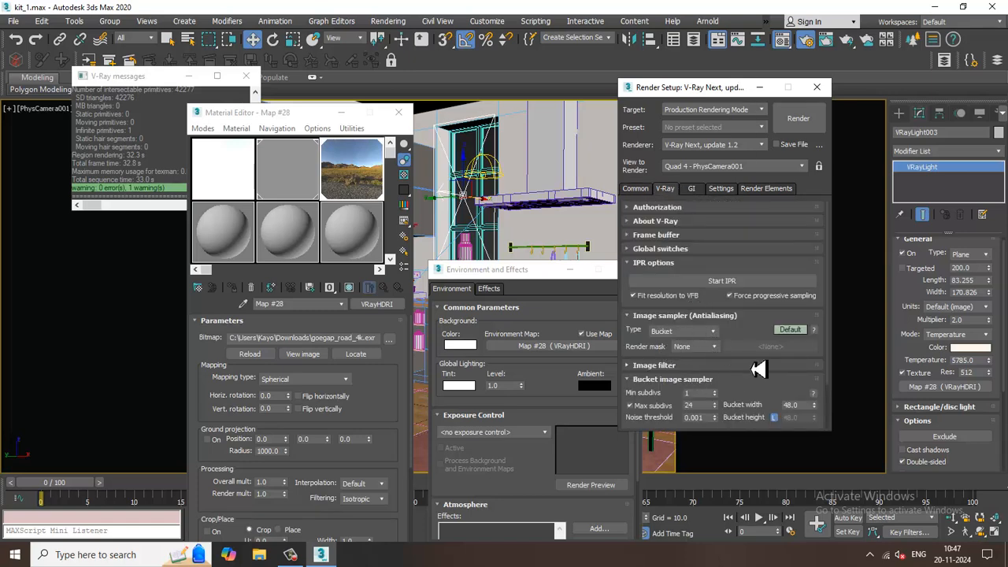
scroll(755, 339, "down", 1)
left_click(789, 299)
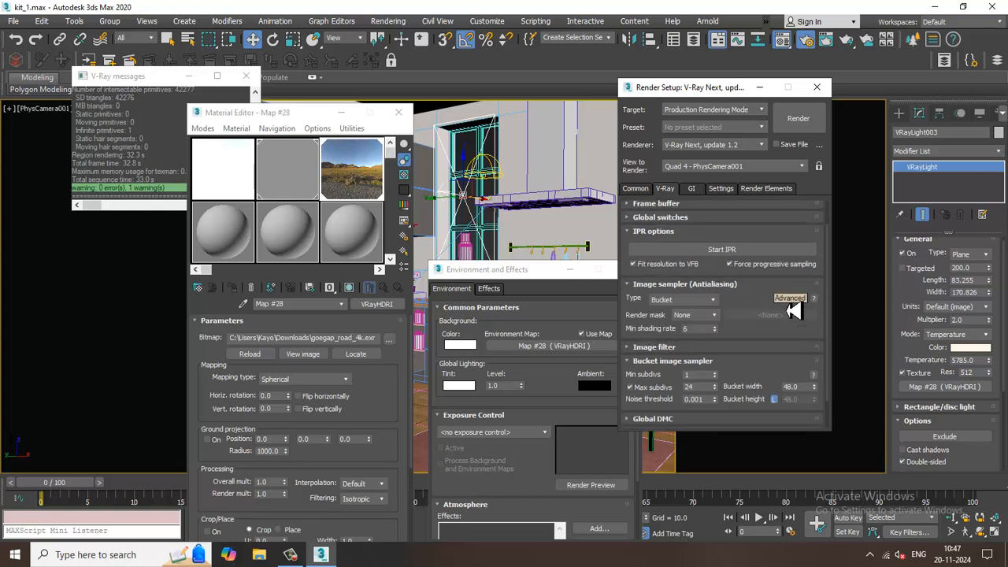
left_click(697, 349)
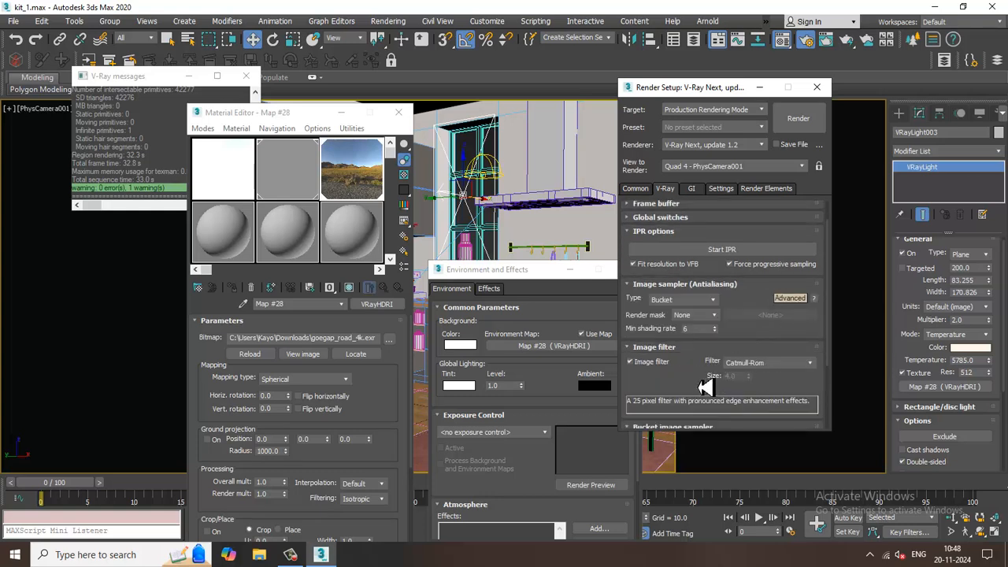
- Assign the HDRI map from the material editor to the V-Ray GI environment map
scroll(702, 386, "down", 3)
left_click(670, 395)
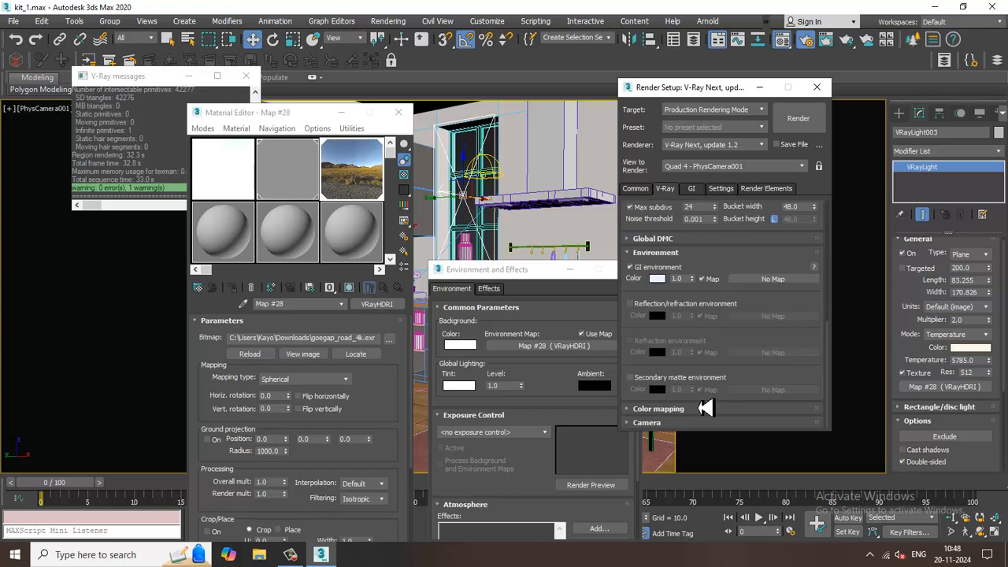
left_click_drag(376, 188, 779, 285)
left_click(697, 299)
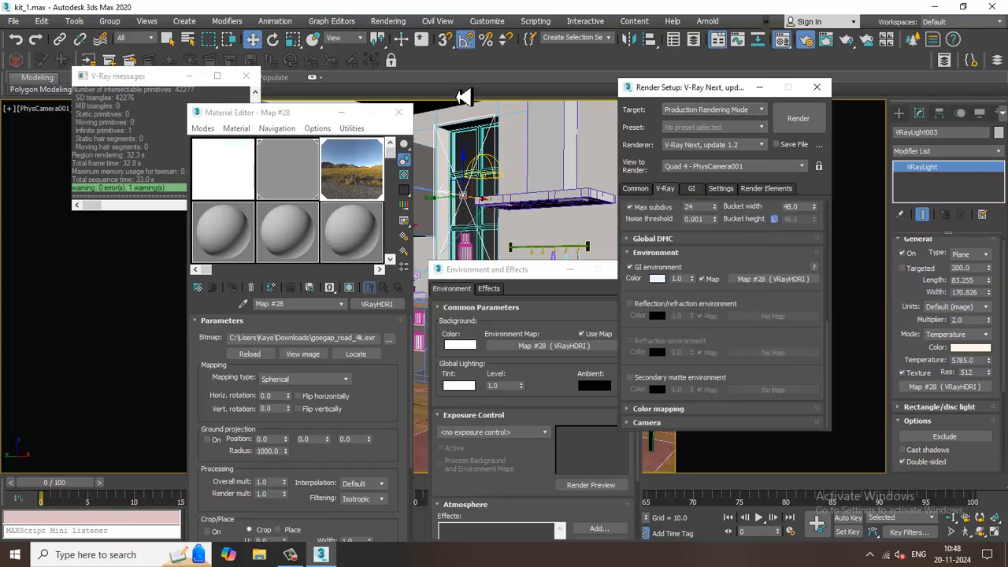
- Render the camera view to check the GI environment, then close the frame buffer and put the render setup away
left_click(389, 22)
left_click(401, 45)
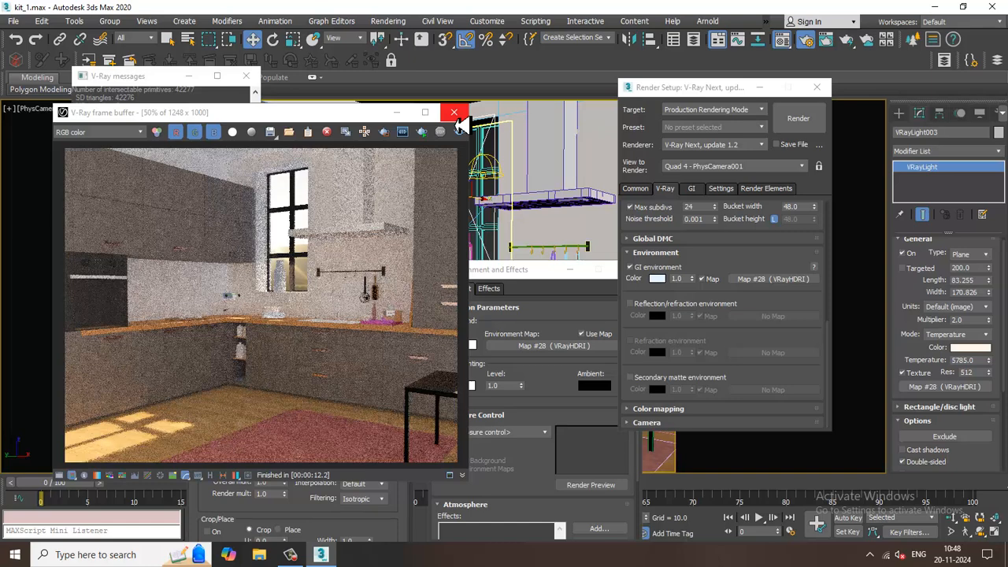
left_click(454, 113)
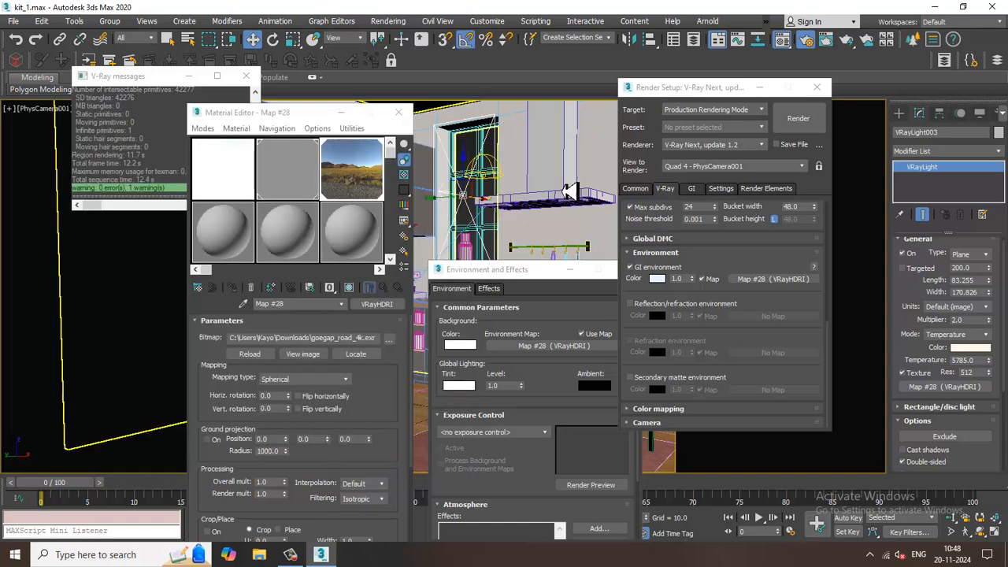
key("F10")
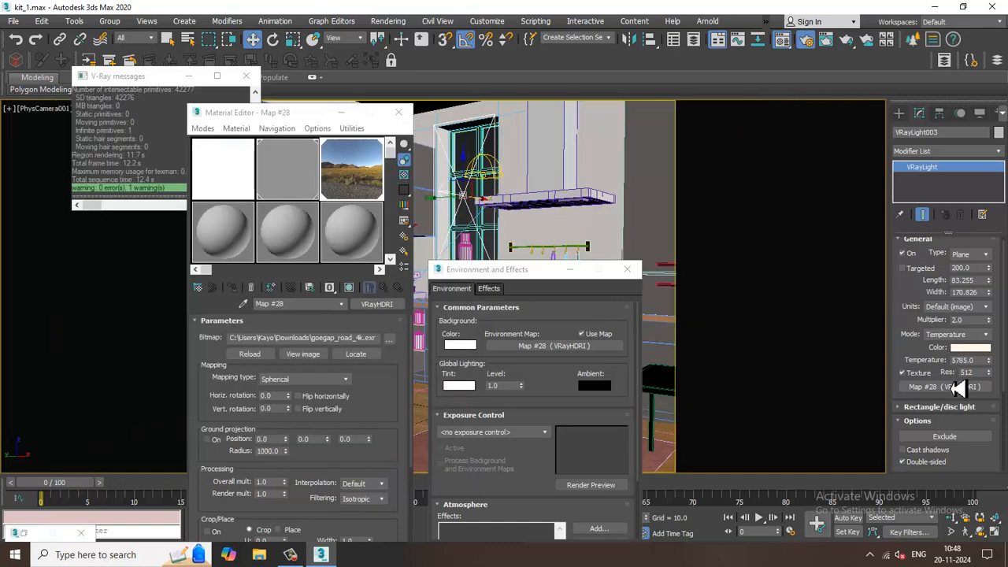
- Replace the window light's texture with a VRaySky map and test-render the camera view, stopping the render early
left_click(964, 389)
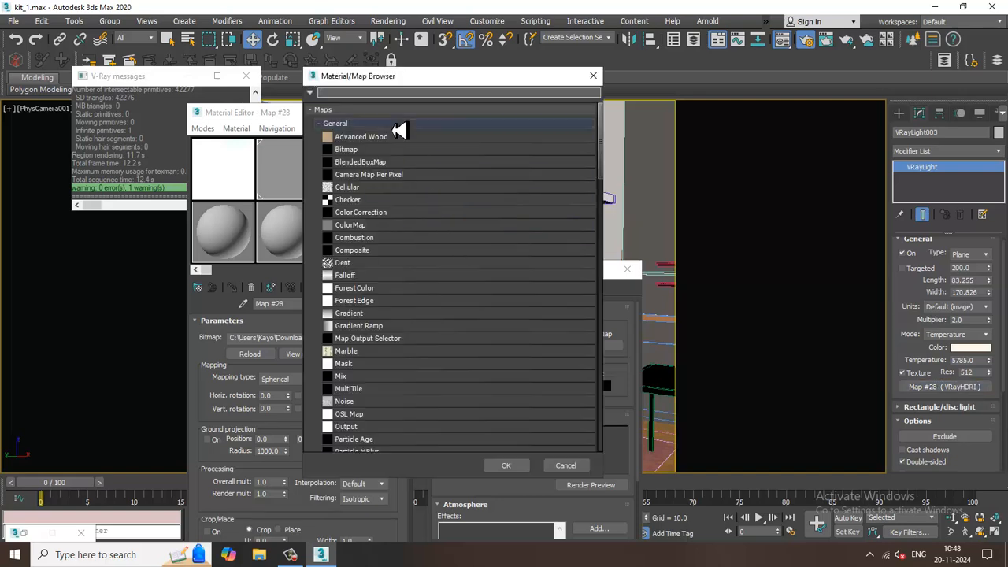
type("vray")
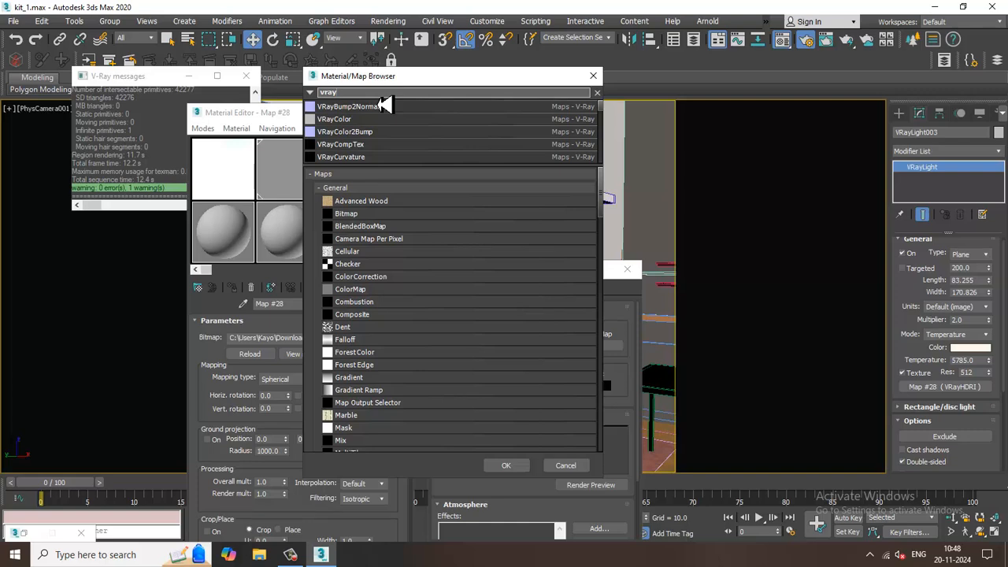
type("sky")
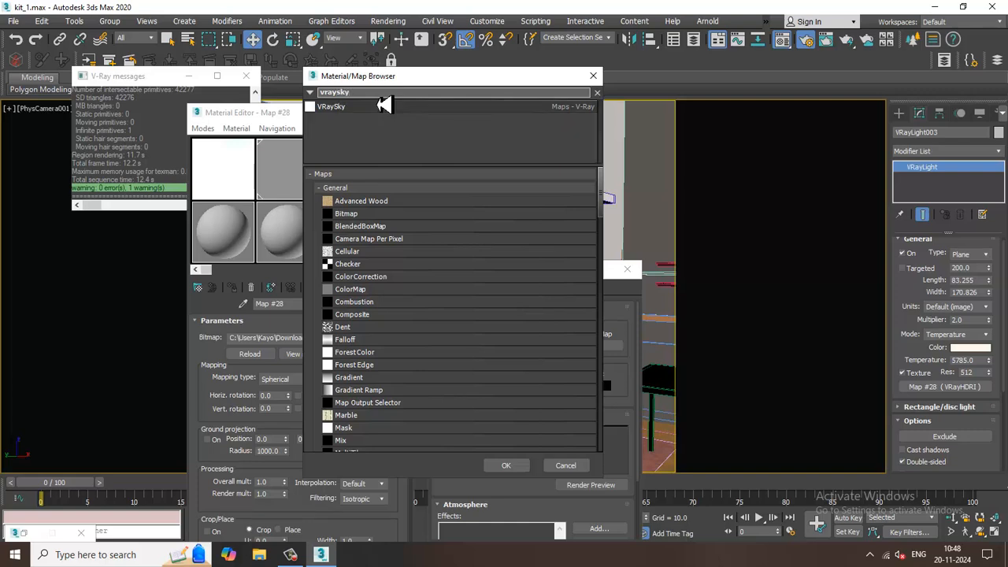
double_click(384, 106)
left_click(388, 21)
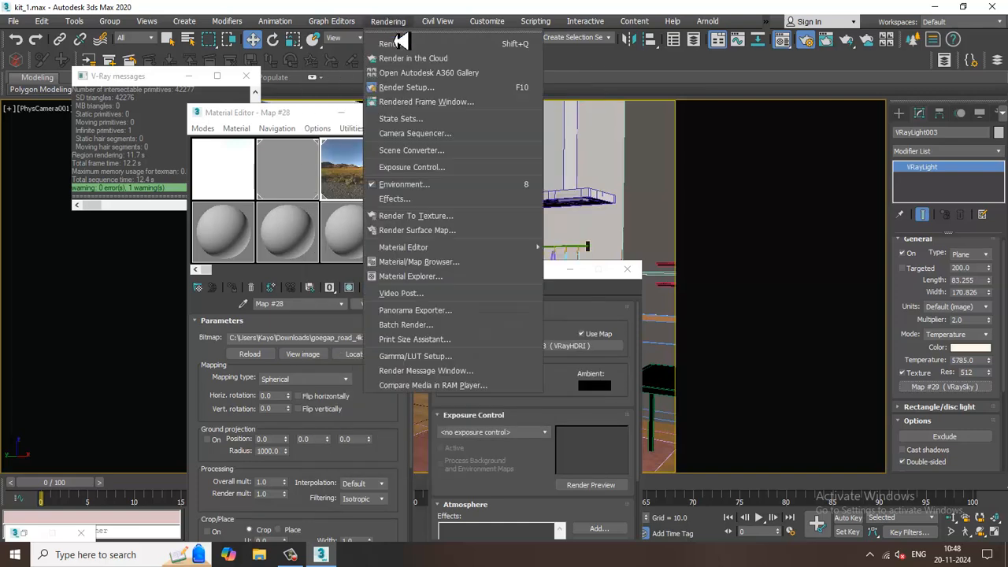
left_click(402, 39)
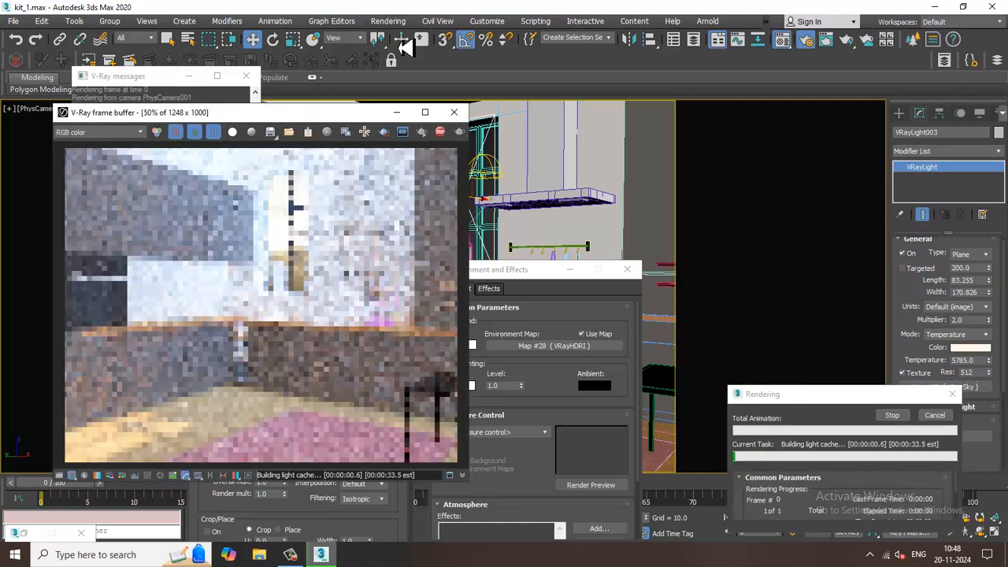
left_click(454, 112)
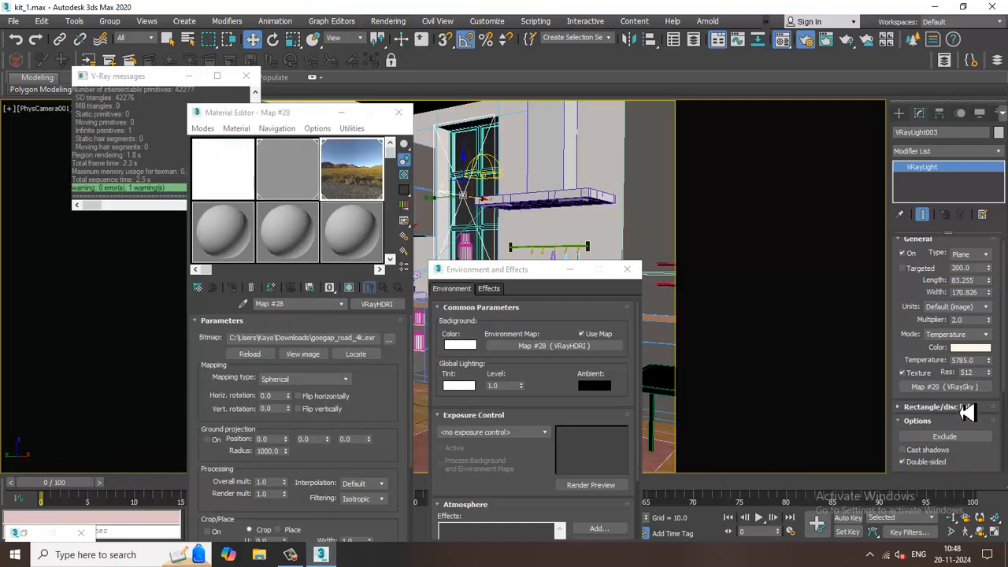
- Try a Color Correction map as the window light's texture
left_click(969, 389)
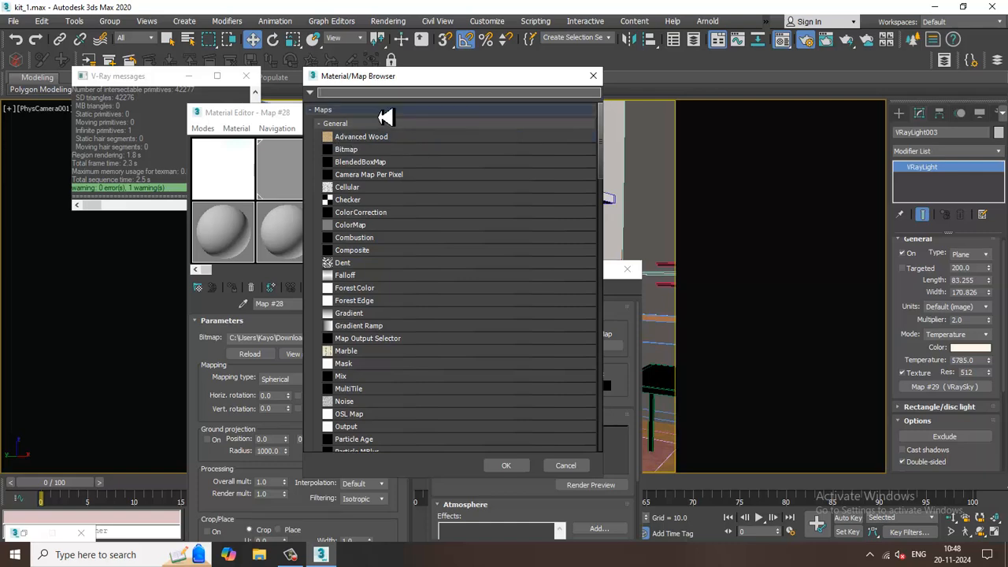
scroll(404, 311, "down", 3)
scroll(430, 354, "down", 15)
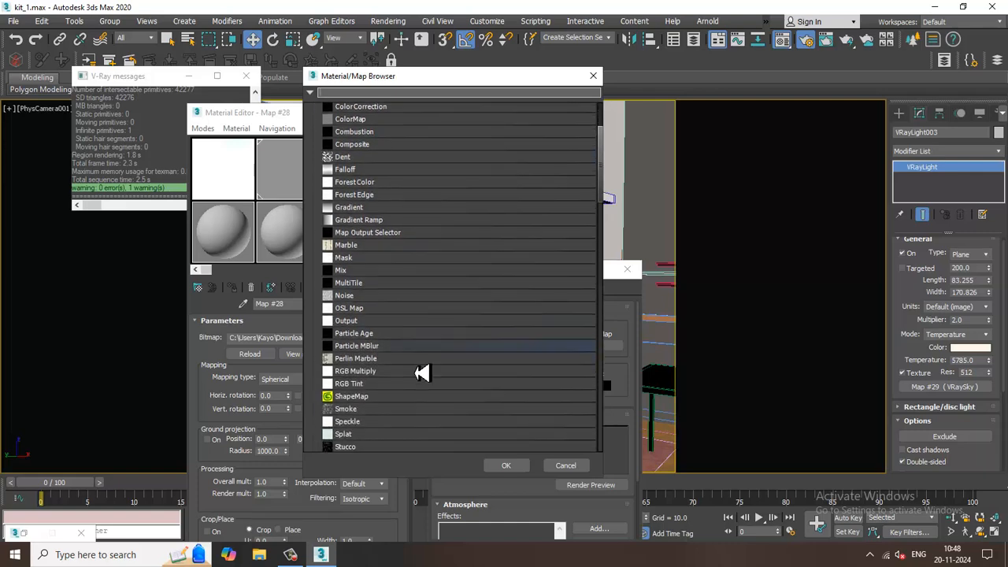
scroll(432, 379, "up", 10)
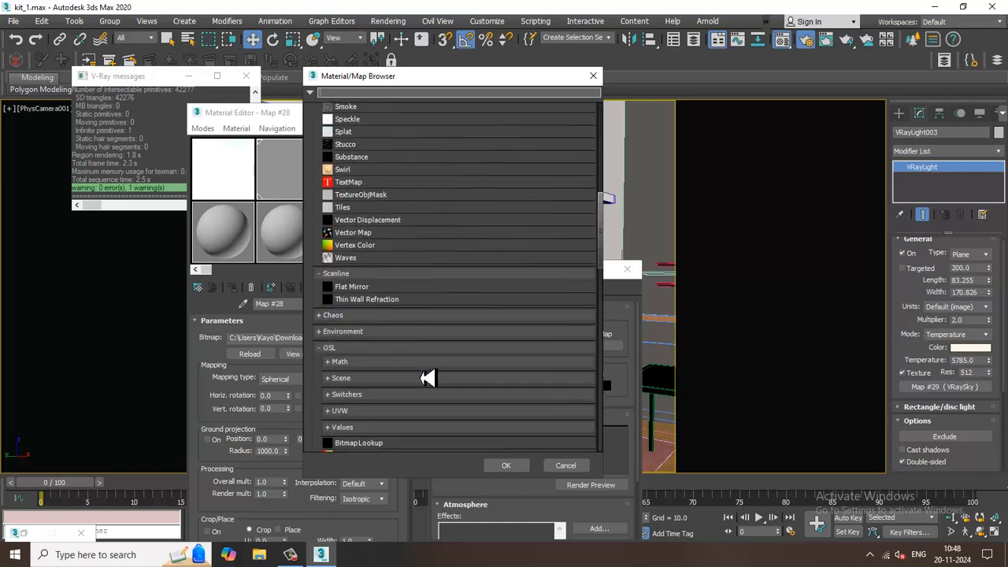
scroll(431, 307, "up", 7)
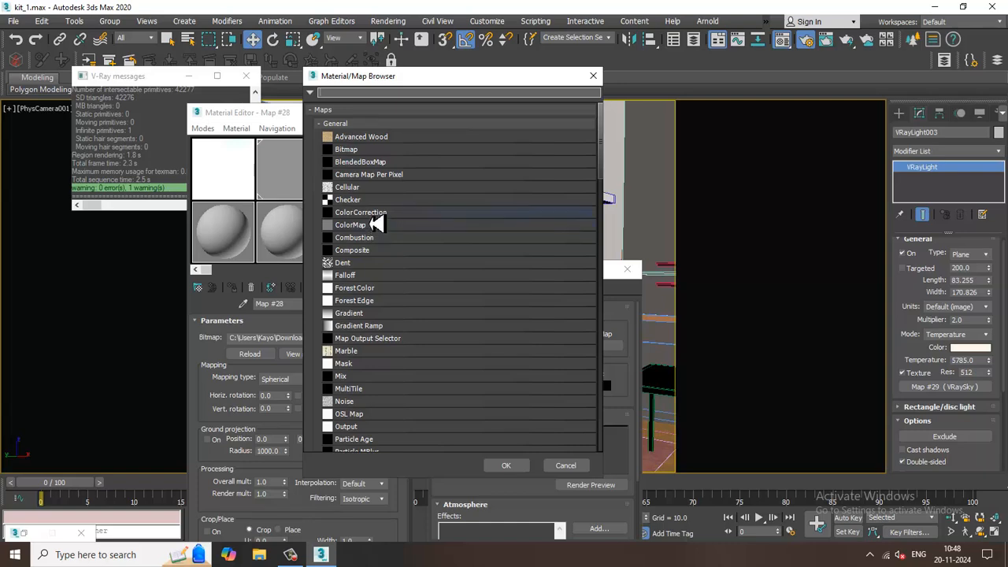
key("Escape")
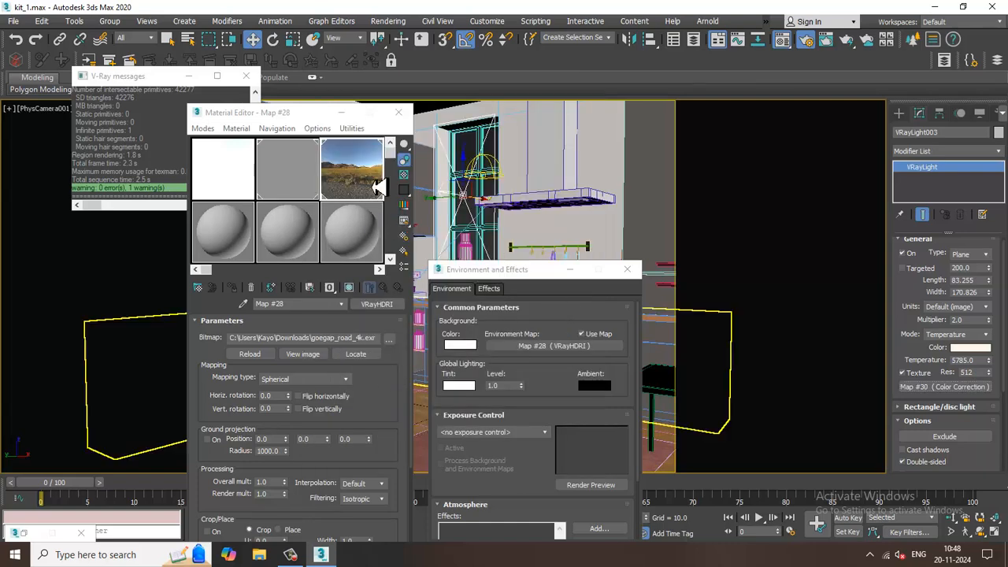
- Look through the available V-Ray and scene maps, then assign a Color Correction map as the window light's texture
left_click(959, 390)
scroll(396, 382, "down", 10)
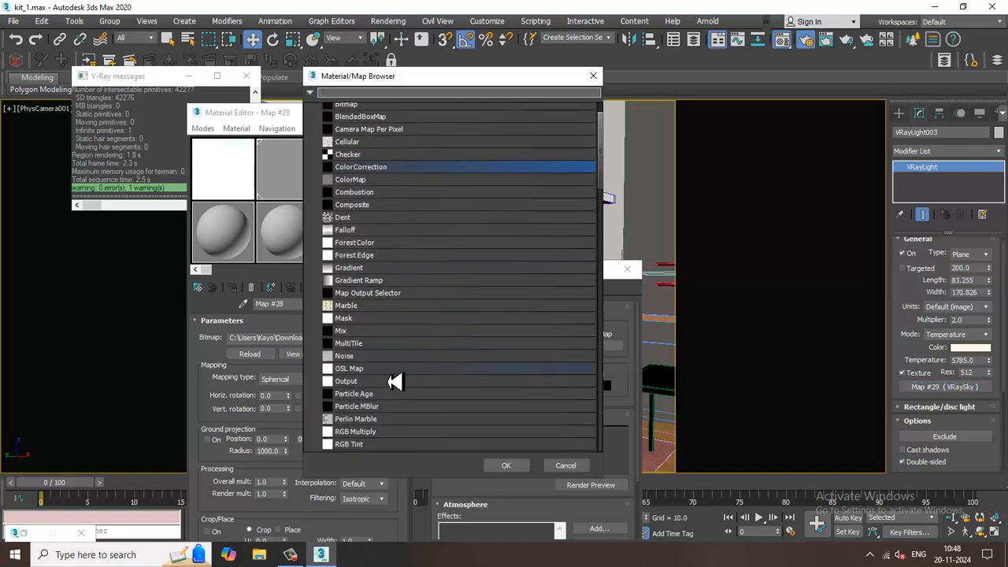
scroll(394, 400, "down", 8)
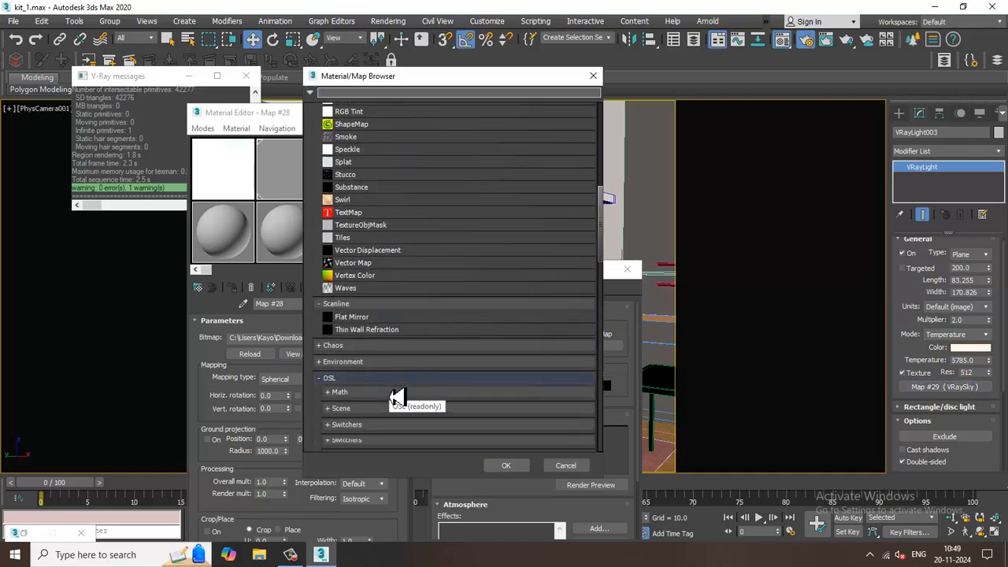
scroll(397, 394, "down", 2)
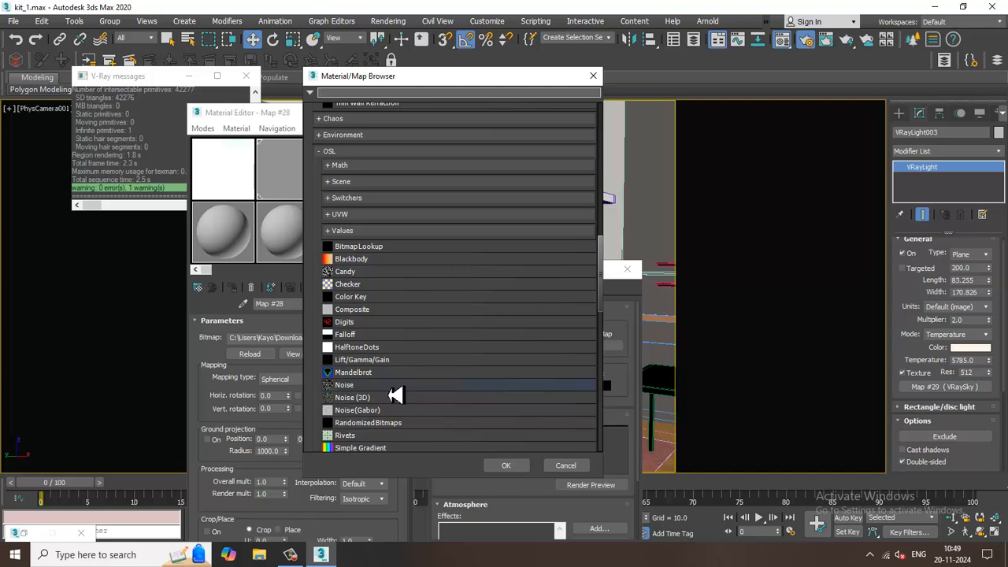
scroll(396, 394, "down", 7)
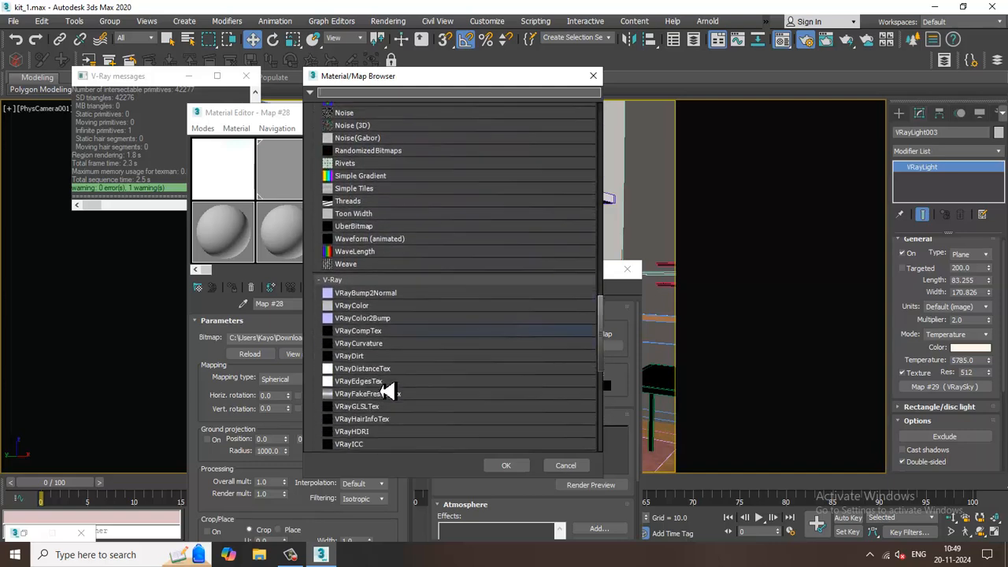
scroll(387, 394, "down", 8)
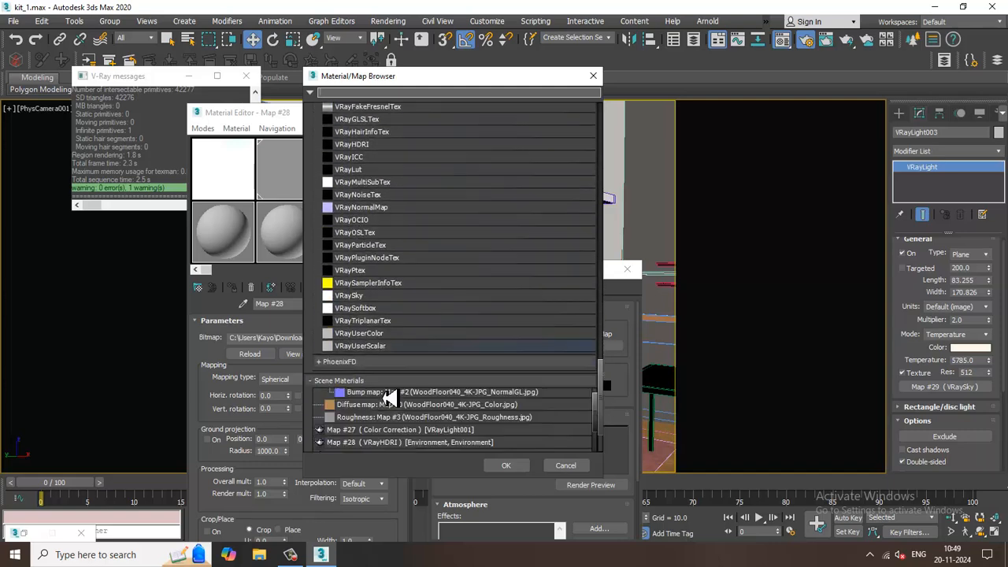
scroll(315, 333, "down", 3)
left_click_drag(608, 416, 596, 148)
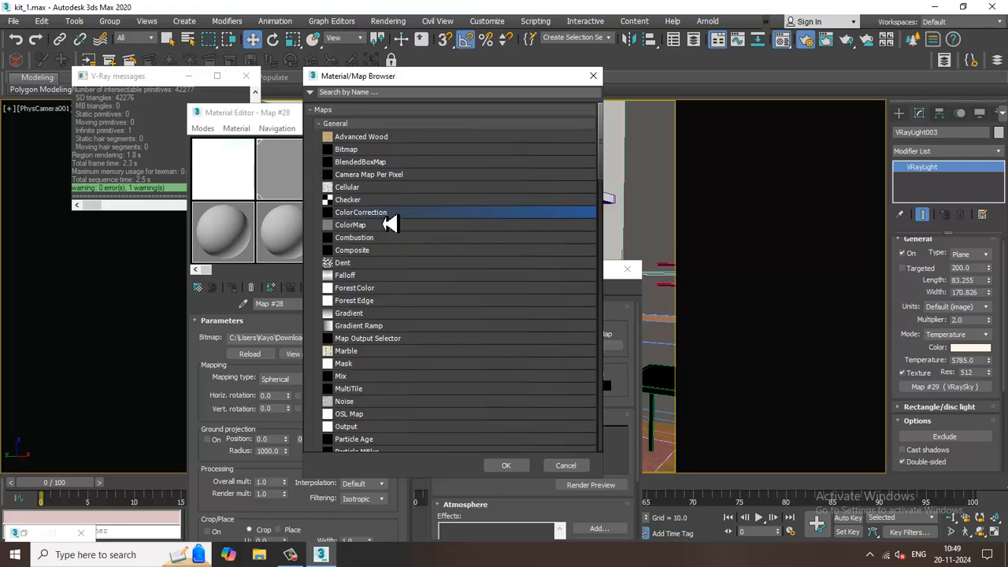
key("Escape")
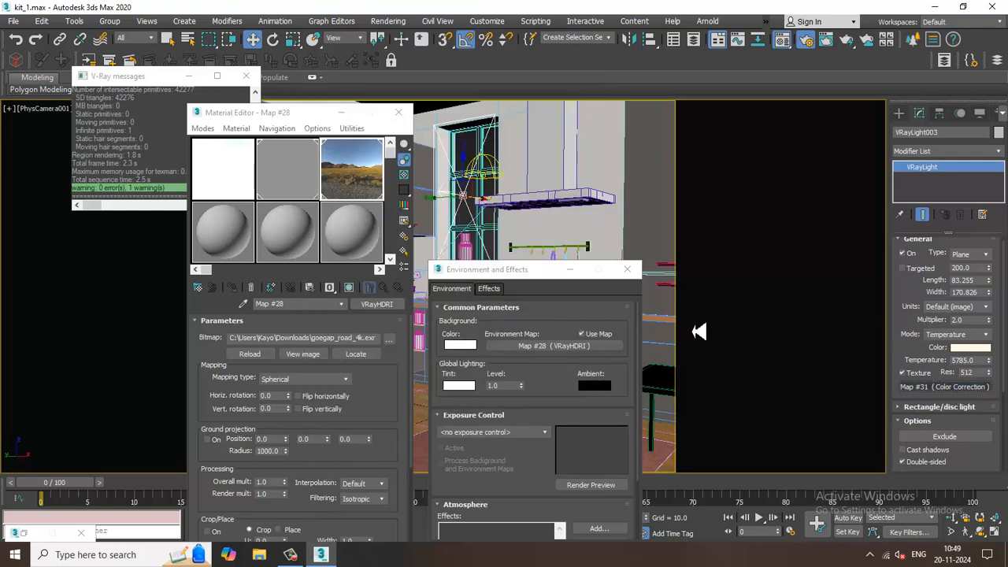
- Place the light's Color Correction map in the first empty material slot and raise its hue shift to about 16
left_click_drag(699, 331, 231, 245)
left_click(280, 402)
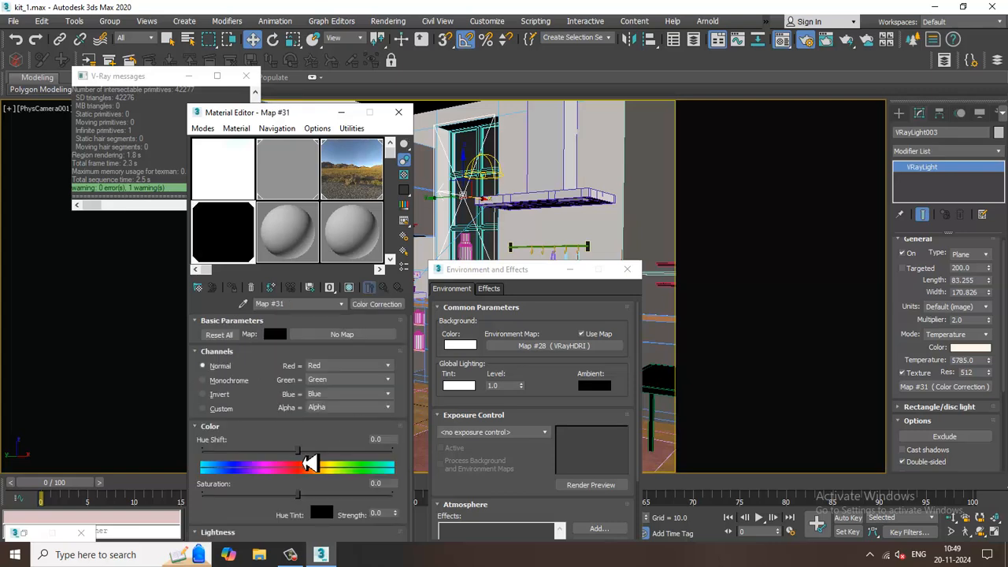
mouse_move(311, 464)
left_mouse_down()
mouse_move(304, 459)
mouse_move(313, 459)
left_mouse_up()
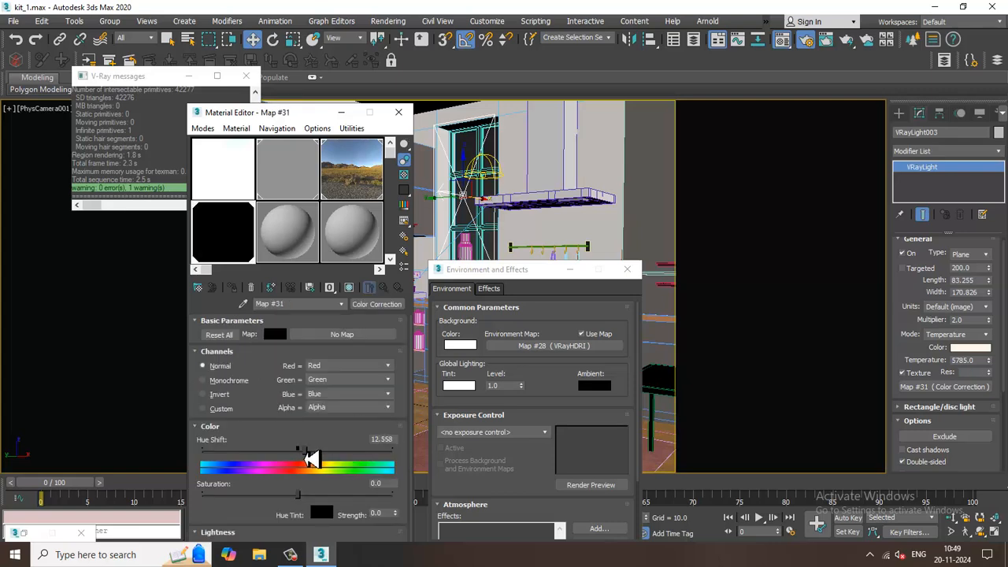
- Test-render the camera view with the current hue shift, stopping the render early and closing the frame buffer
left_click(395, 23)
left_click(405, 40)
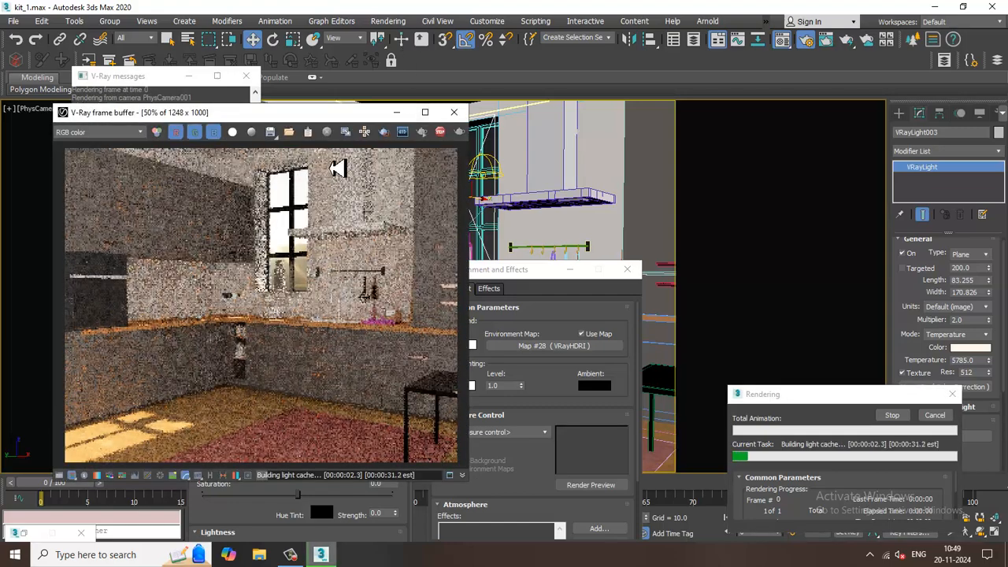
left_click_drag(307, 117, 297, 35)
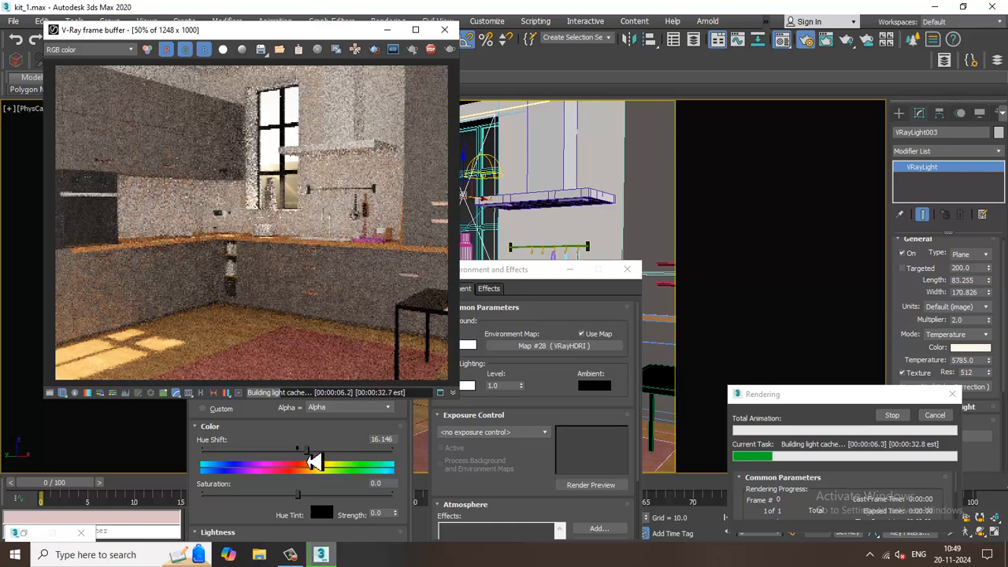
left_click(314, 462)
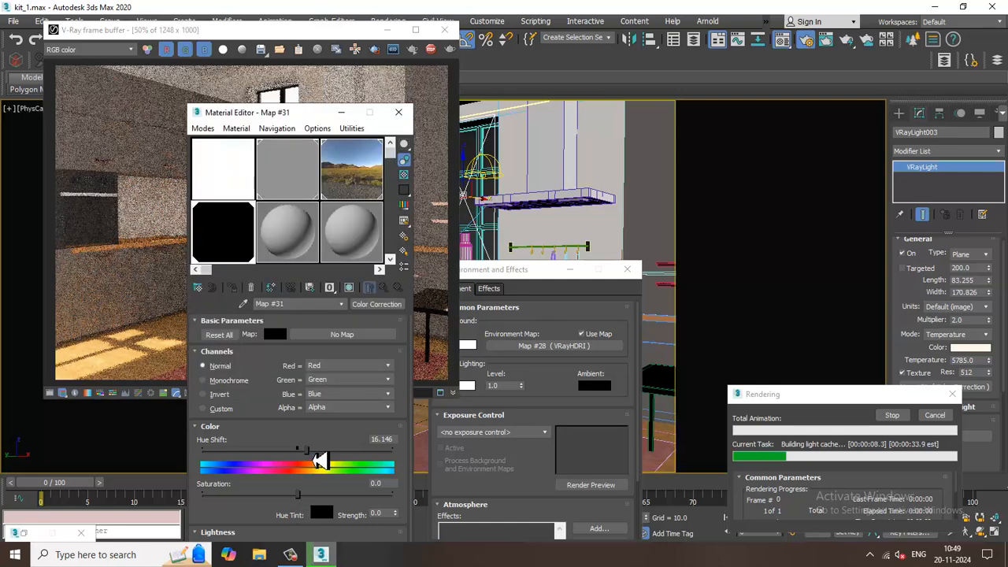
left_click(128, 146)
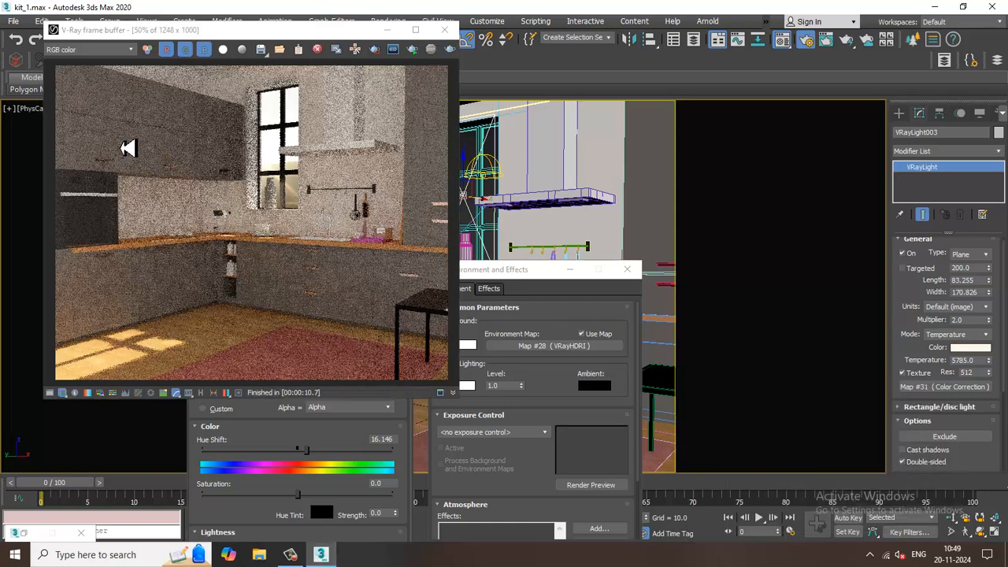
left_click(446, 32)
left_click(13, 20)
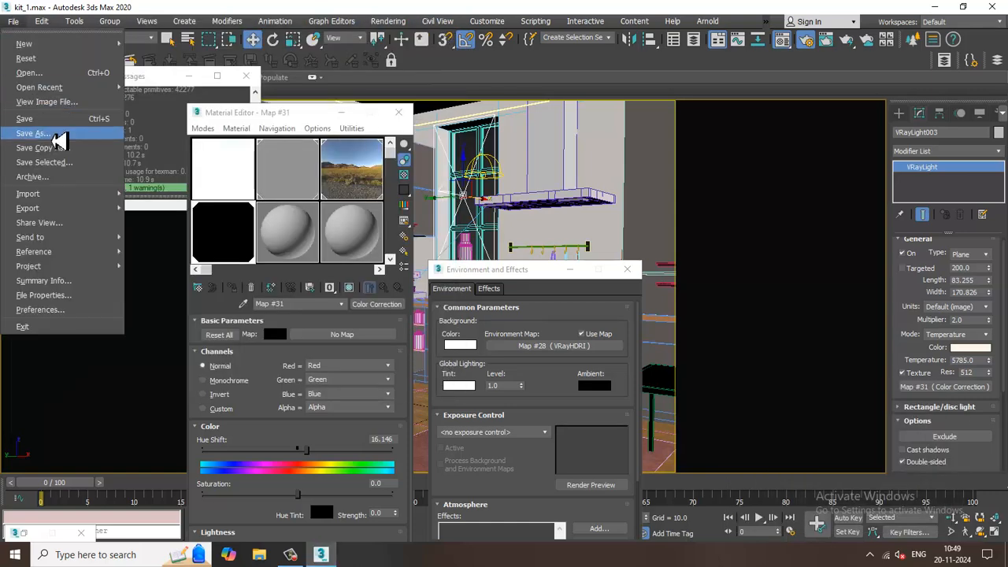
left_click(95, 186)
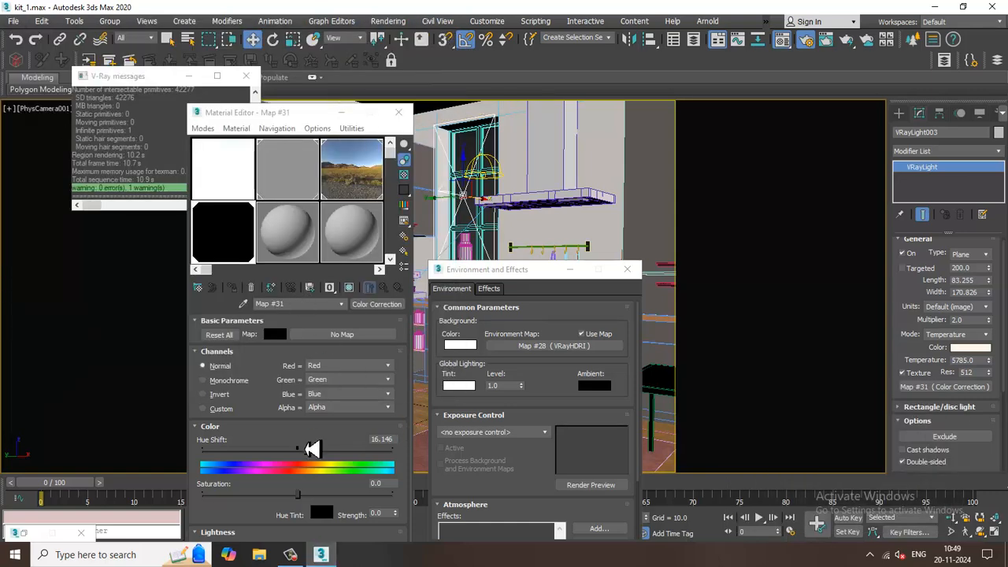
- Raise the Color Correction map's hue shift to about 27 and test-render the camera view
left_click_drag(307, 455, 318, 461)
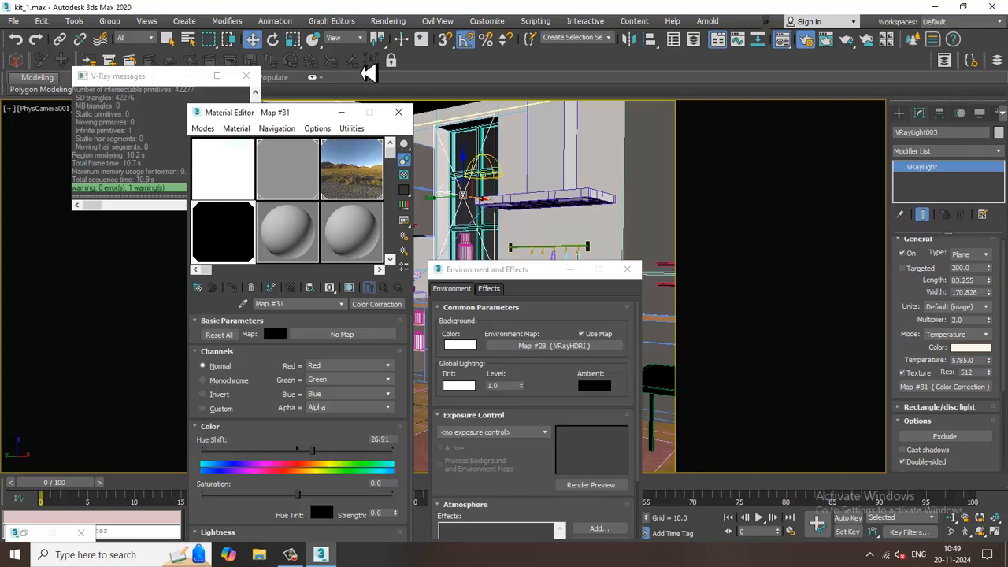
left_click(388, 20)
left_click(397, 46)
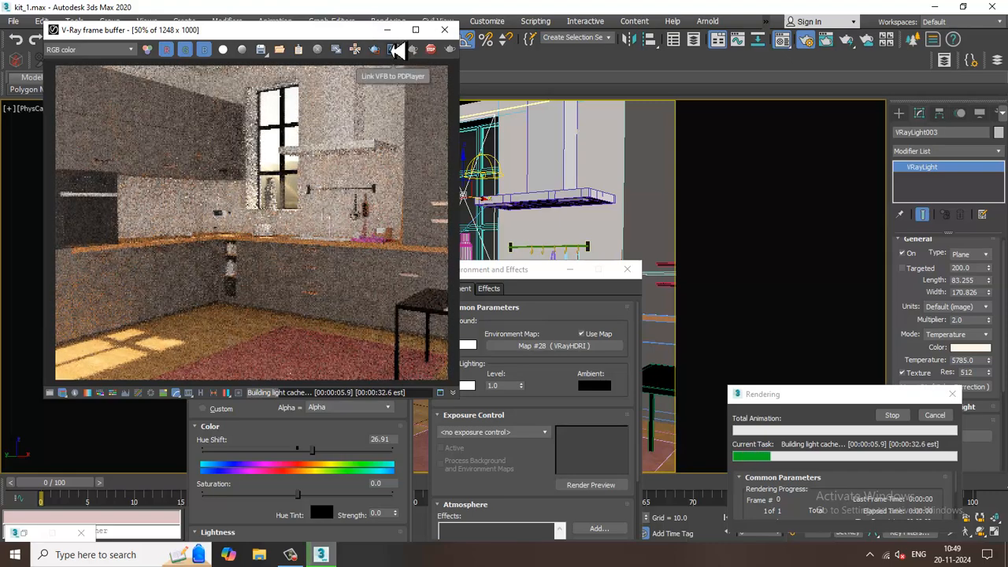
left_click(337, 438)
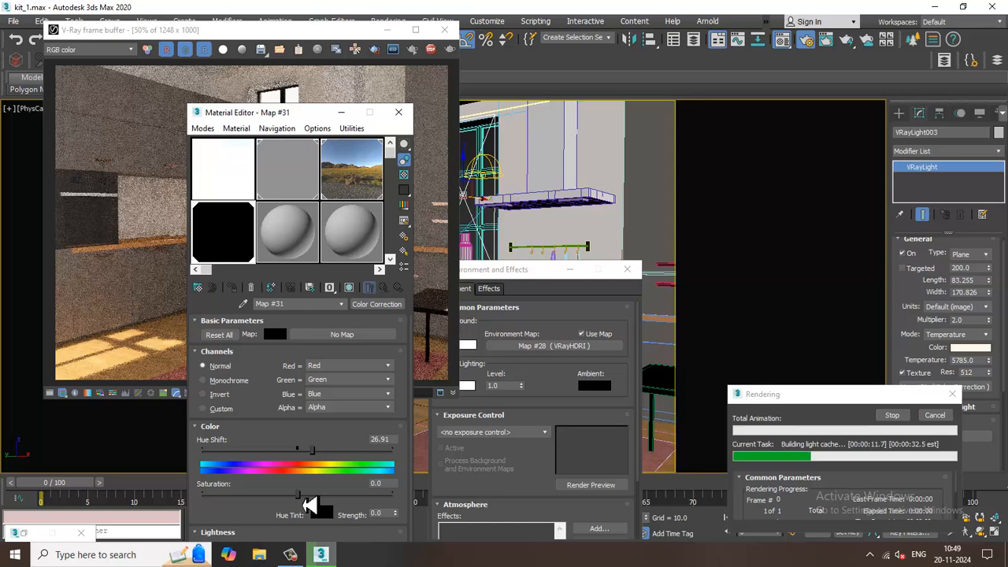
- Raise the Color Correction map's saturation to about 7, then start a brief test render and close it
left_click_drag(307, 502, 310, 505)
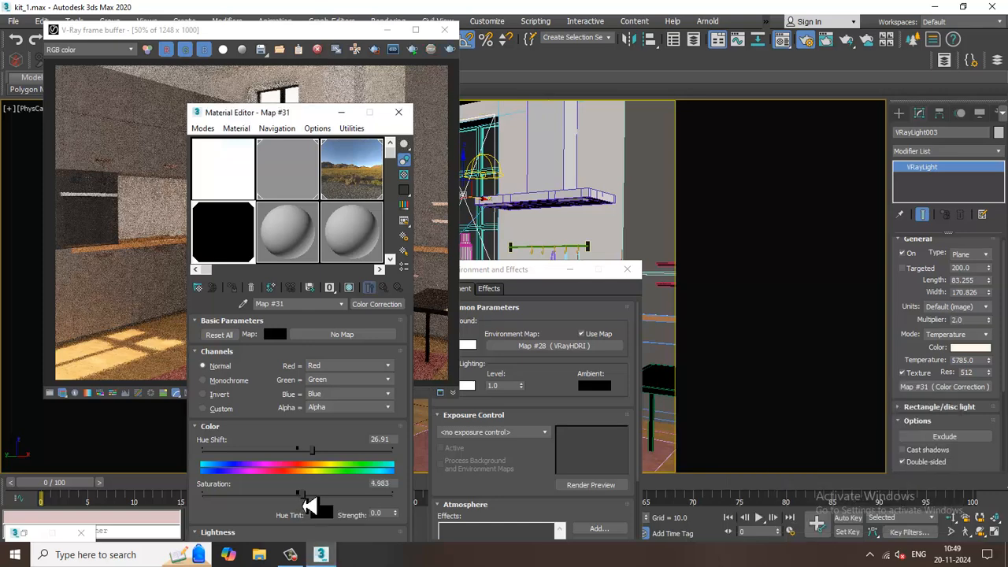
left_click(450, 50)
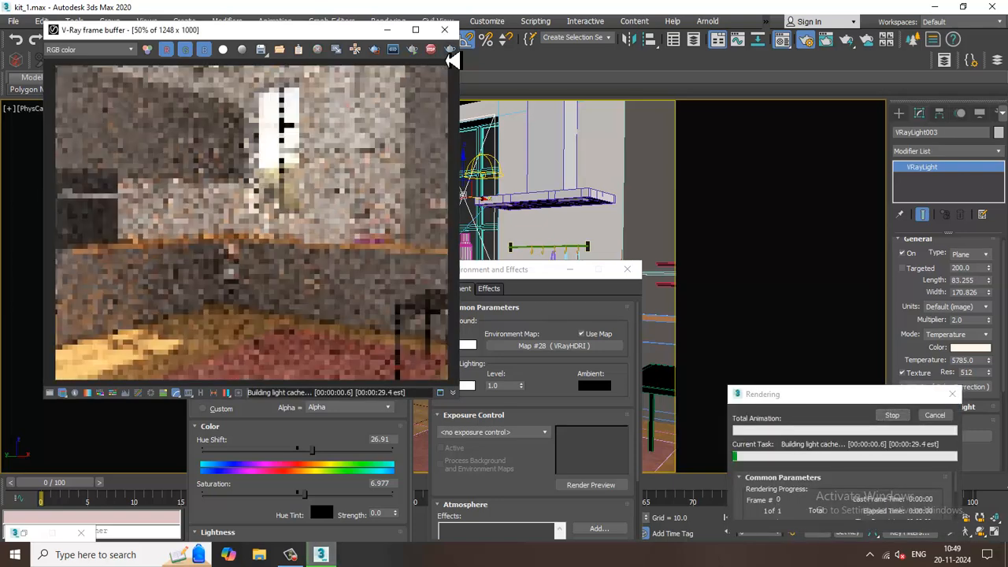
left_click(444, 29)
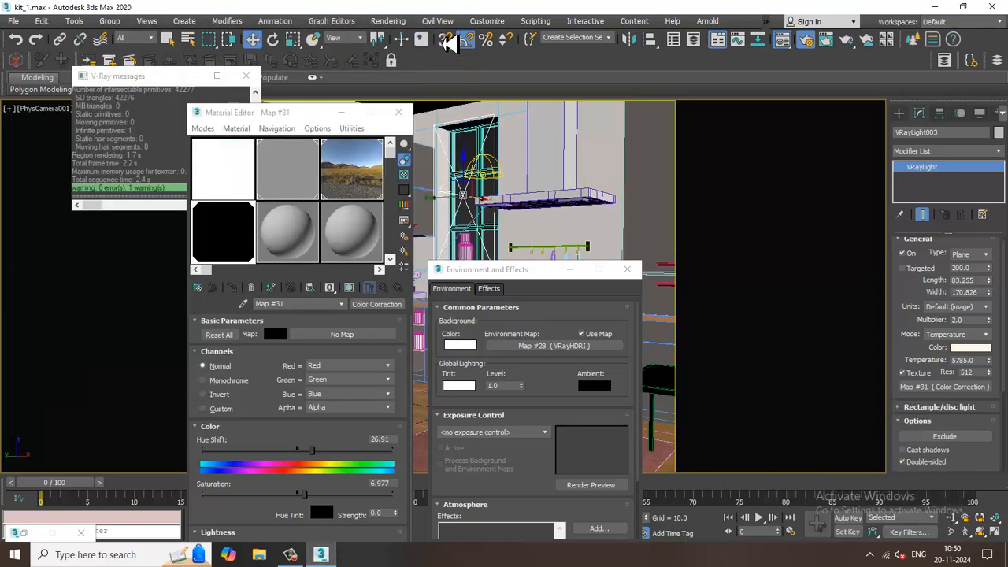
- Raise the Color Correction map's brightness to about 9.6 and test-render the camera view, stopping the render early
scroll(300, 394, "down", 2)
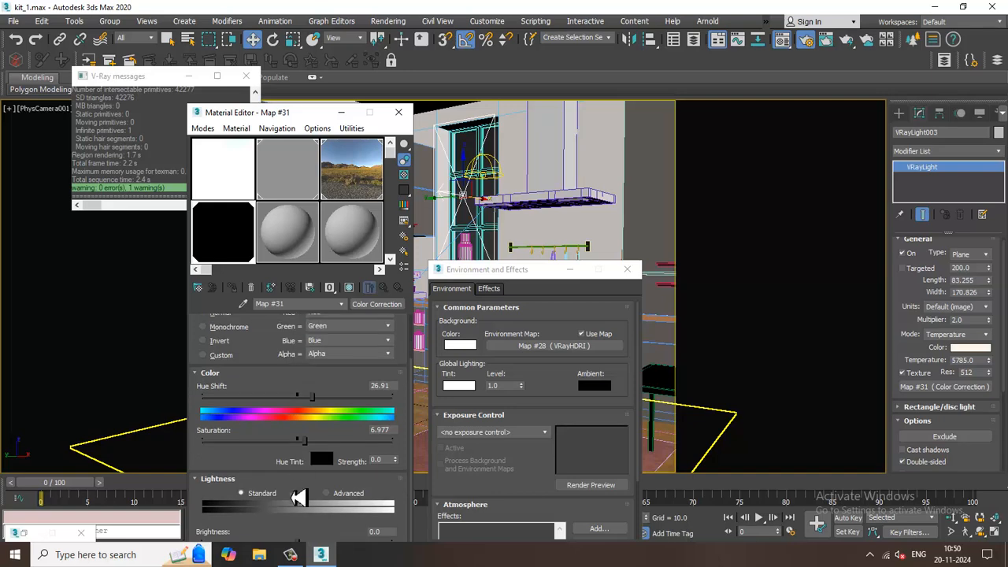
left_click_drag(280, 113, 249, 44)
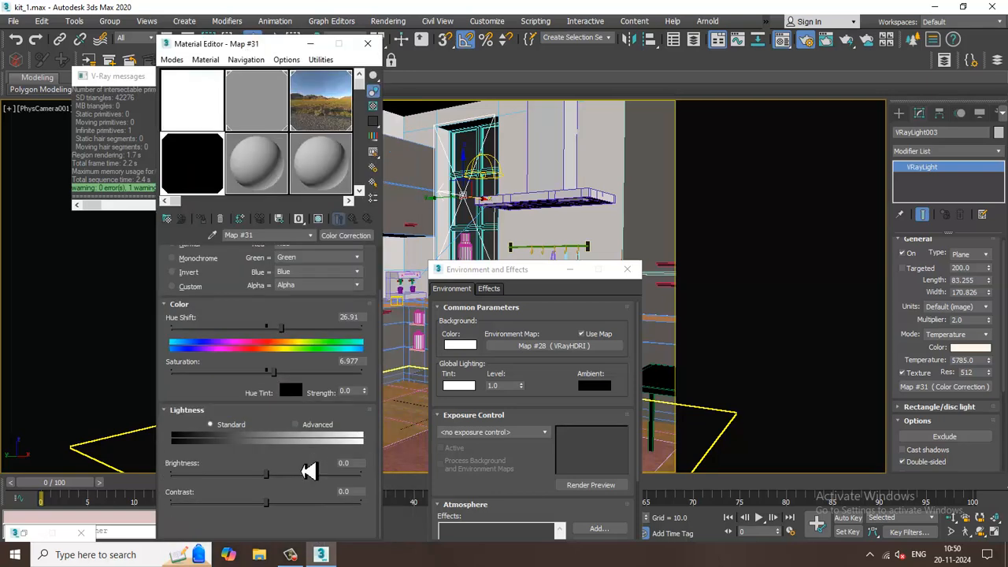
left_click_drag(267, 475, 281, 483)
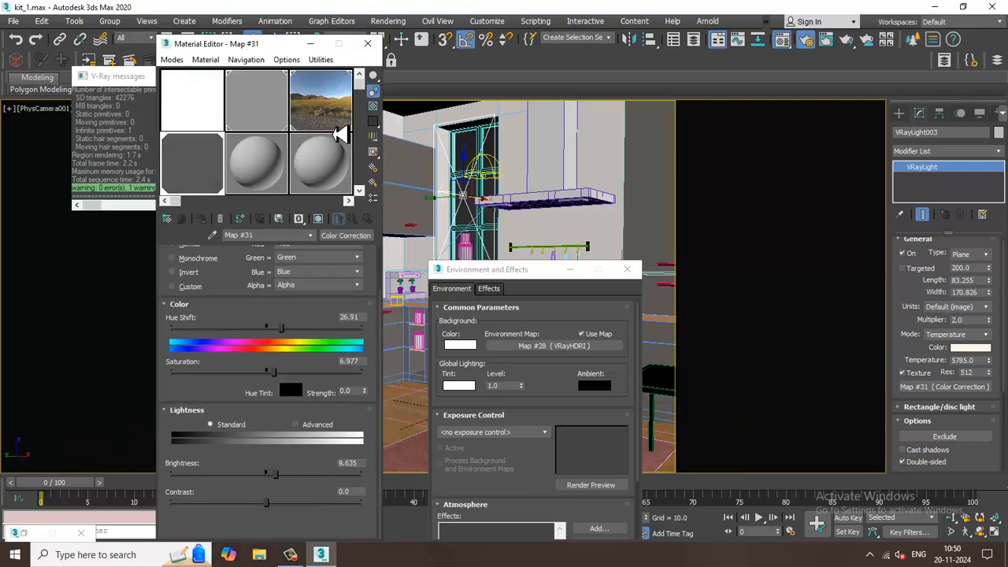
left_click(390, 21)
left_click(393, 44)
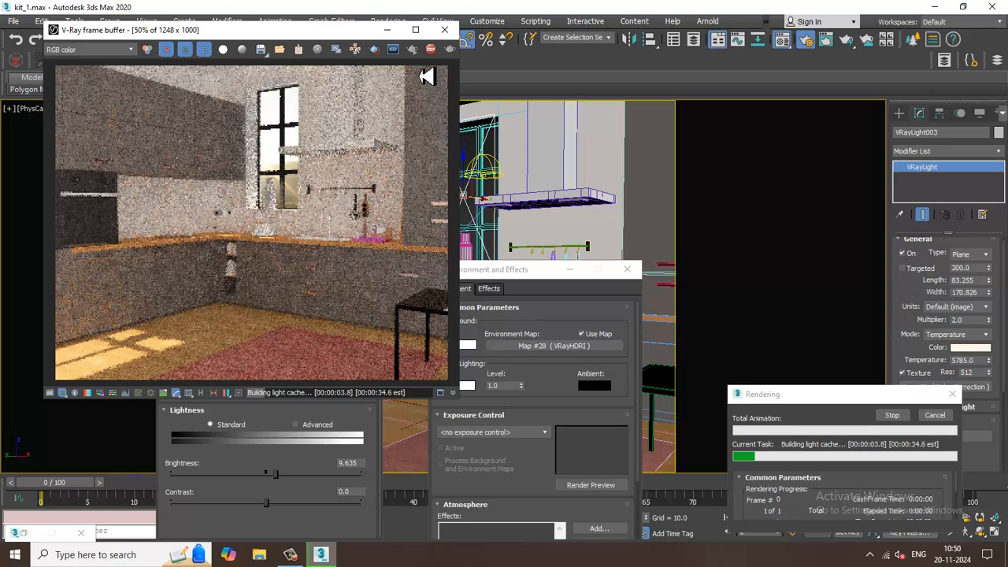
left_click(447, 33)
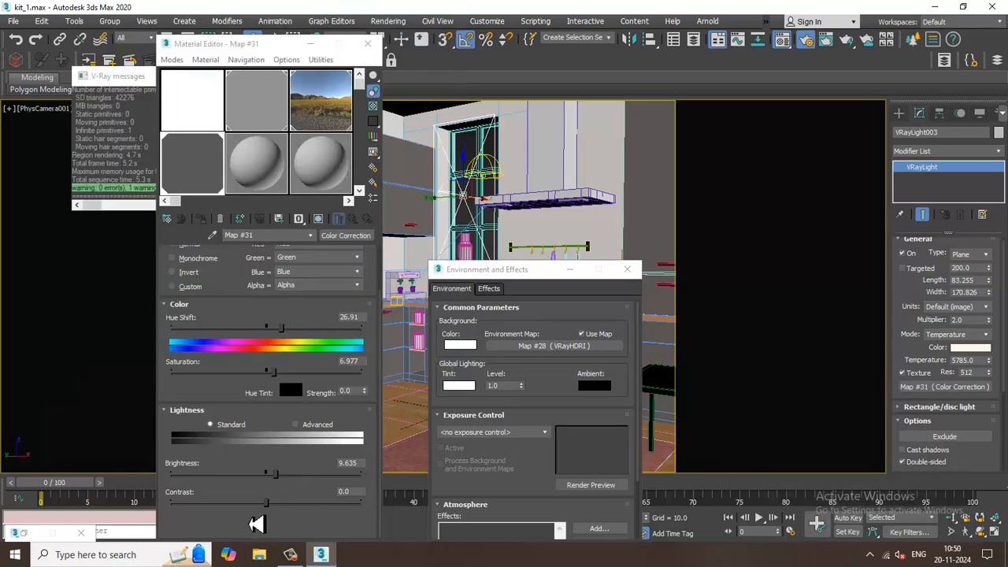
- Raise the Color Correction map's contrast to about 11 and test-render the camera view
left_click_drag(271, 513, 282, 513)
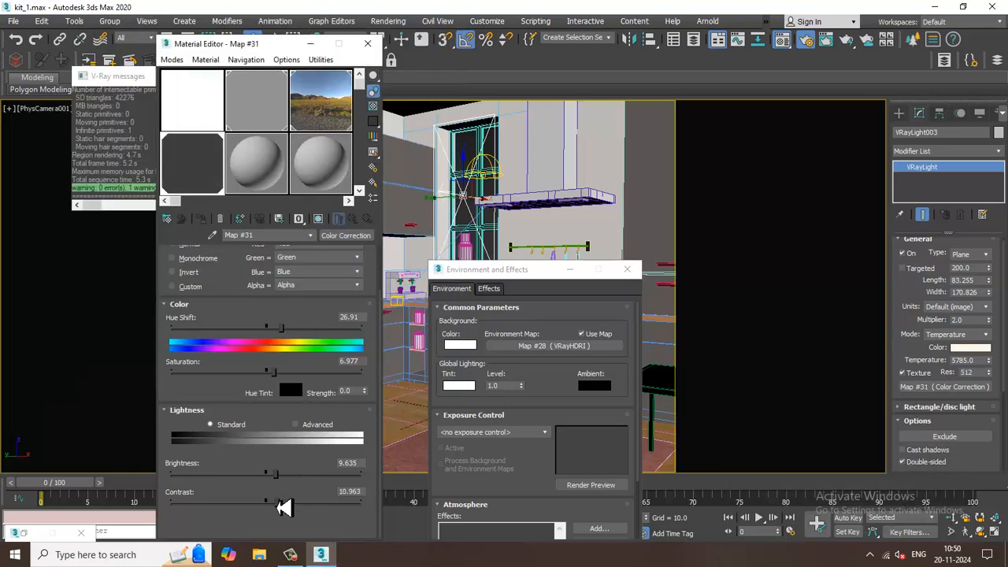
left_click(389, 22)
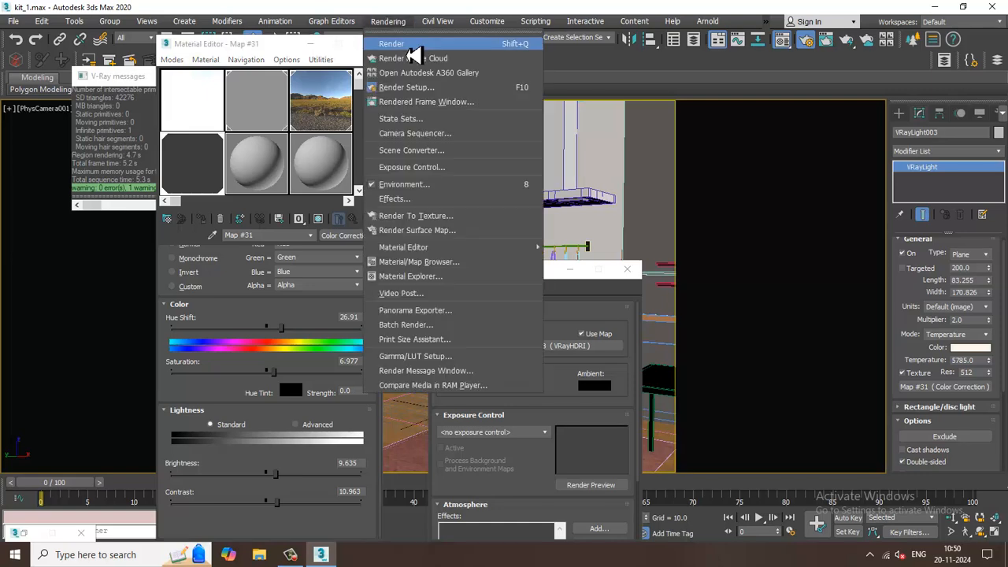
left_click(408, 46)
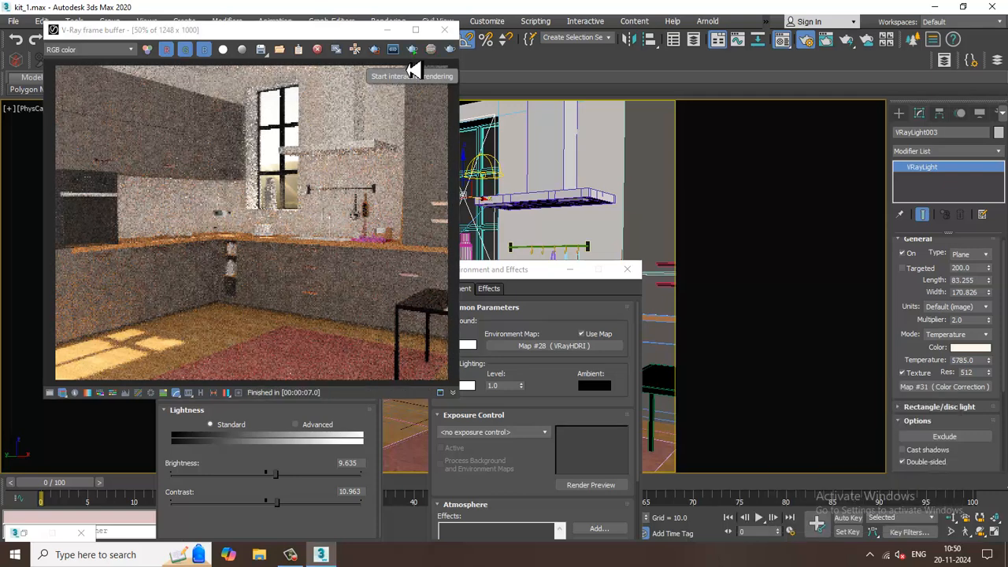
left_click_drag(375, 33, 307, 43)
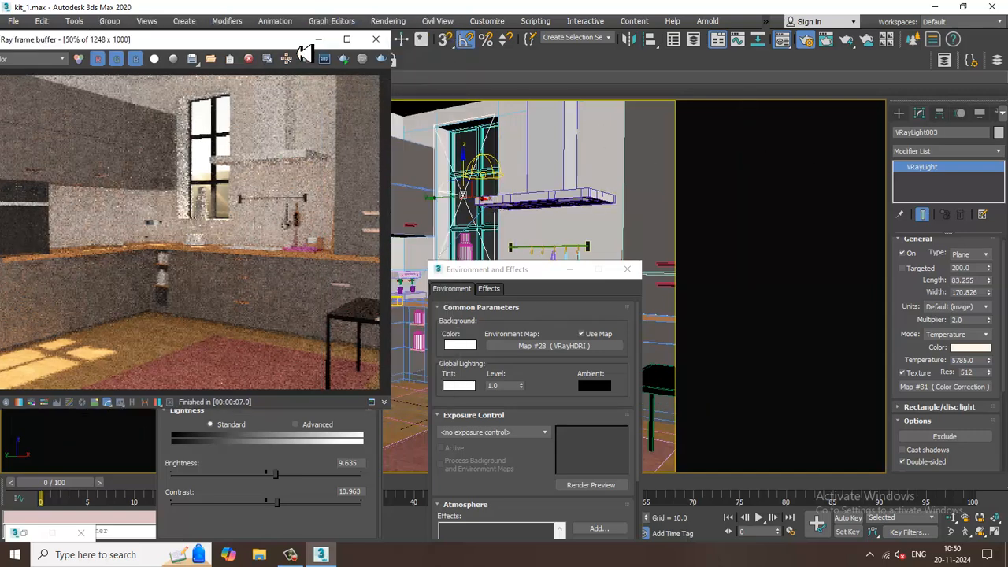
- Set the window light's multiplier to 4.0, test-render the camera view again and close the frame buffer
left_click(989, 317)
left_click(989, 318)
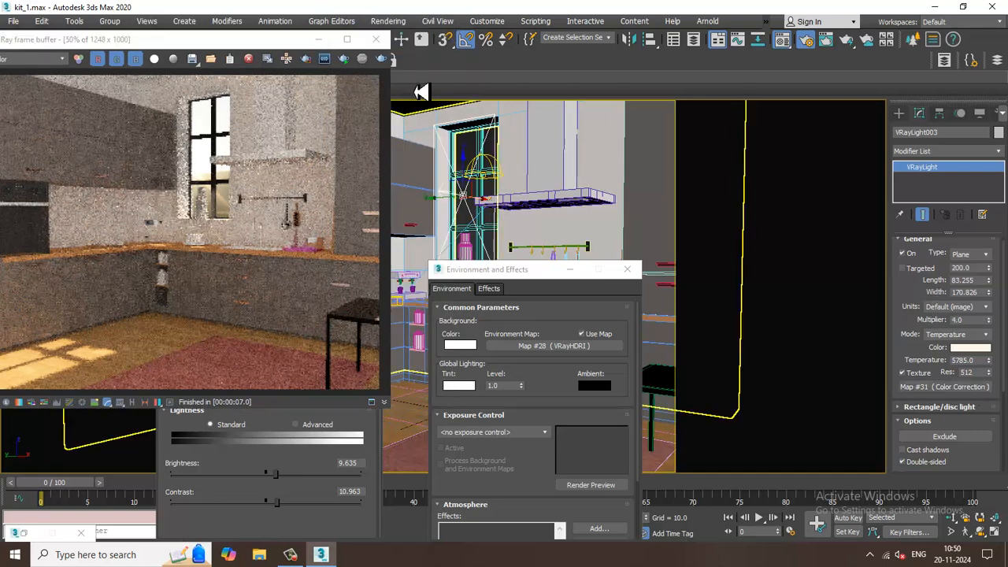
left_click(382, 60)
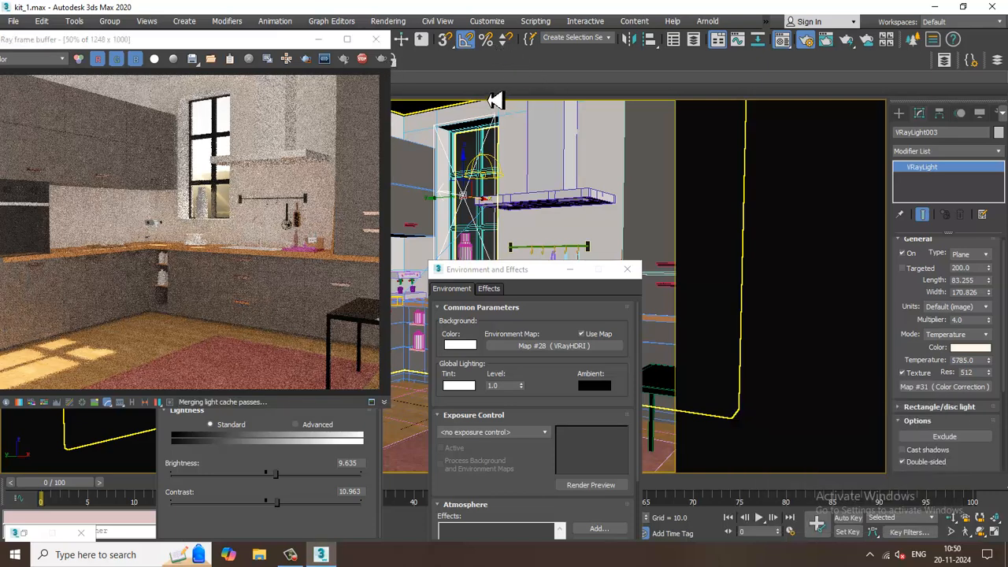
left_click(376, 39)
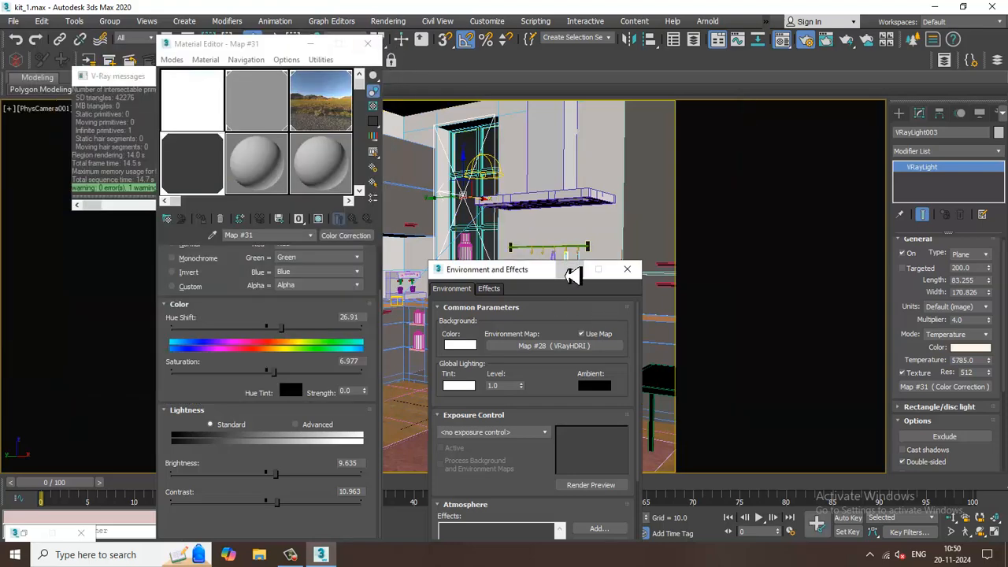
- Select the dome light in the perspective view, set its multiplier to 5.0 and return to the camera view
left_click(569, 269)
scroll(564, 281, "down", 10)
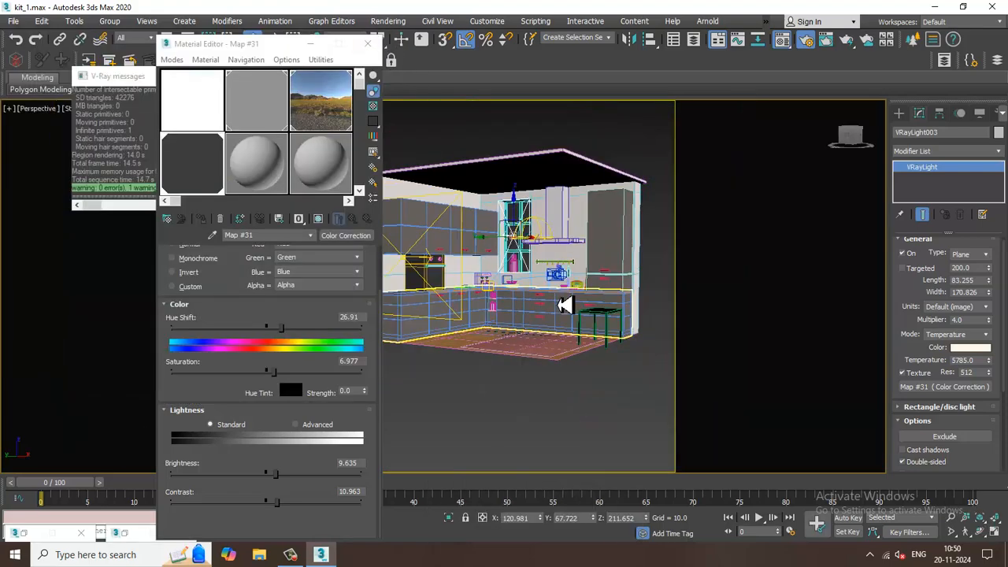
middle_click_drag(590, 326, 607, 180, "alt")
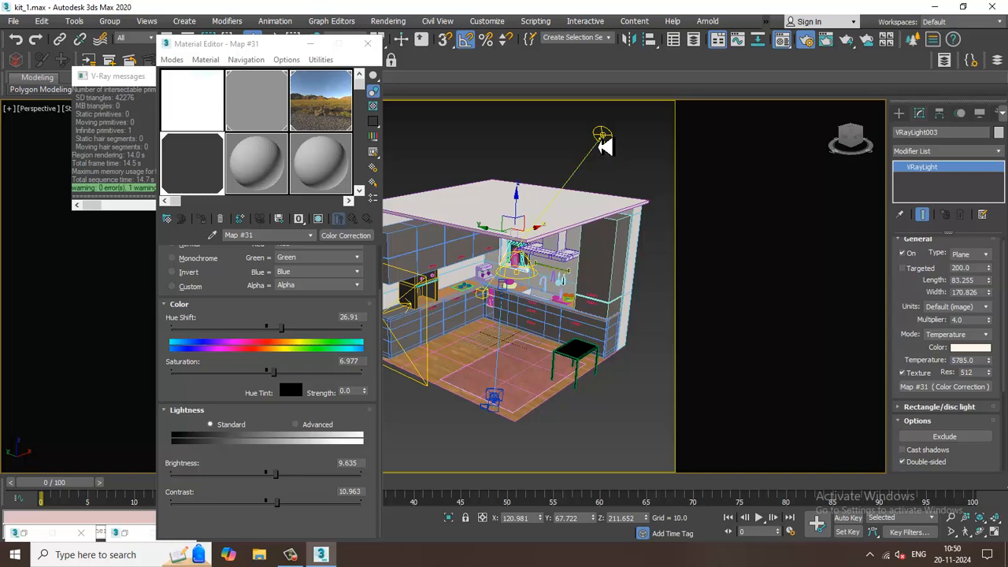
left_click(603, 134)
middle_click_drag(677, 416, 617, 292, "alt")
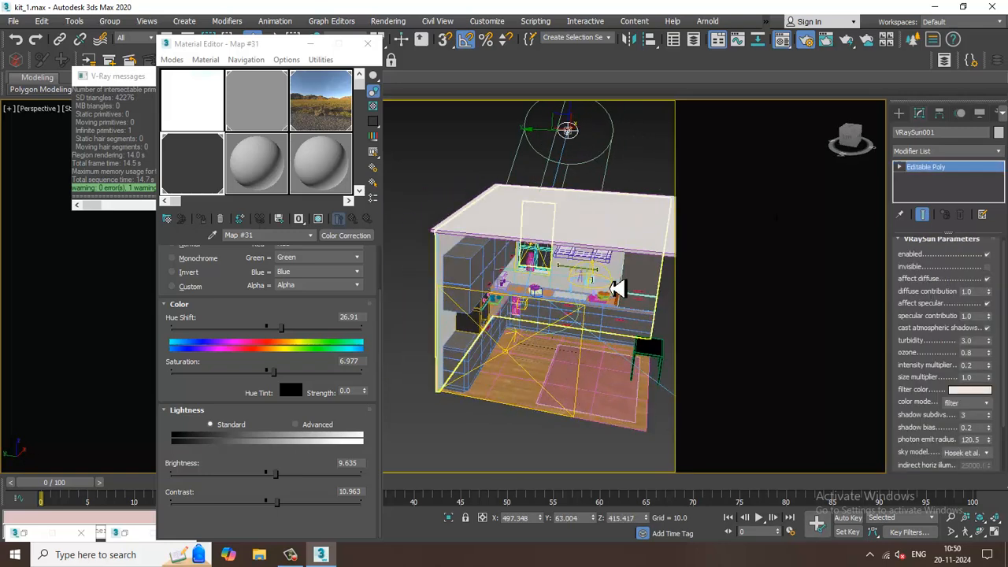
left_click(618, 282)
left_click(613, 279)
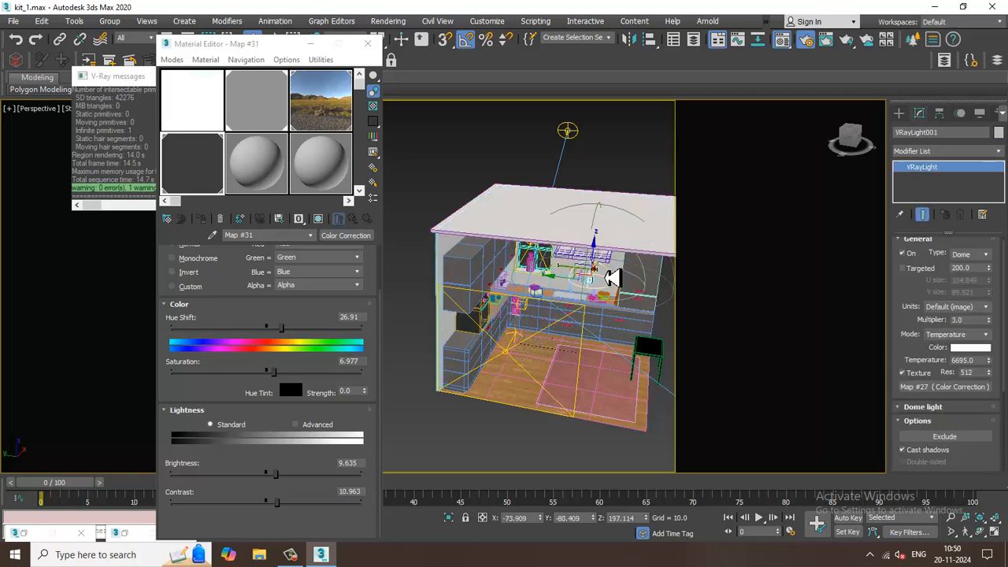
key("c")
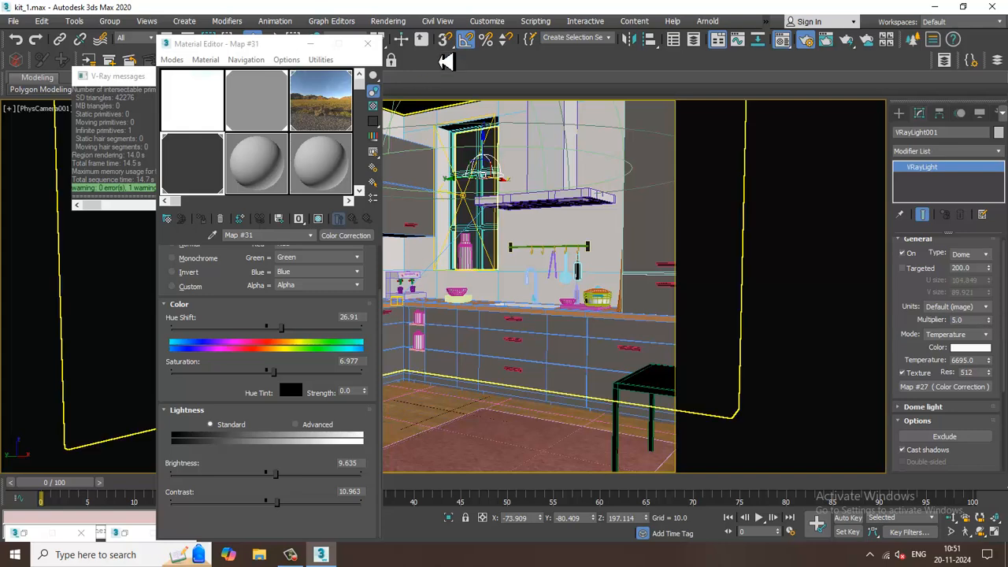
- Test-render the camera view with the stronger dome light and close the frame buffer
left_click(388, 20)
left_click(384, 38)
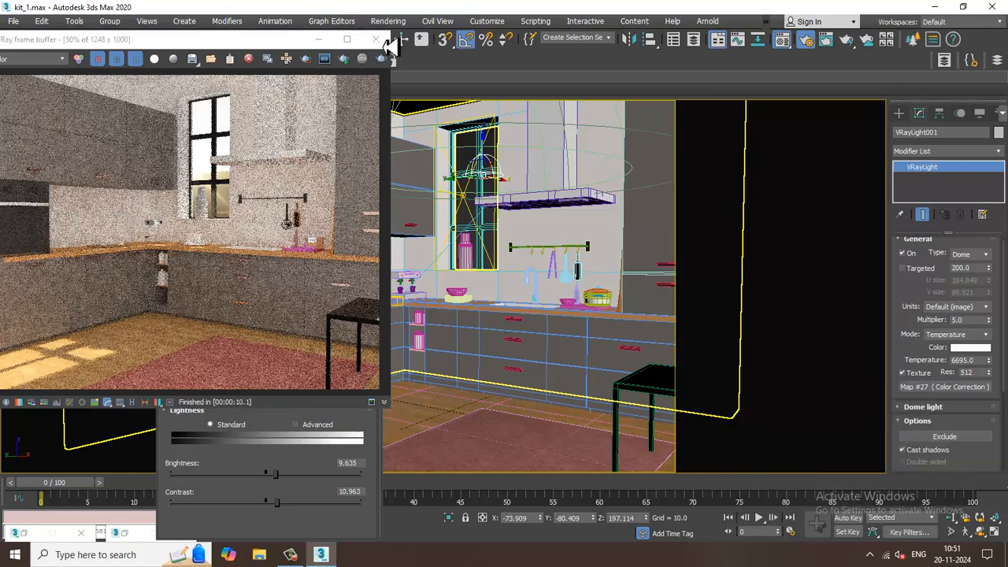
left_click(376, 39)
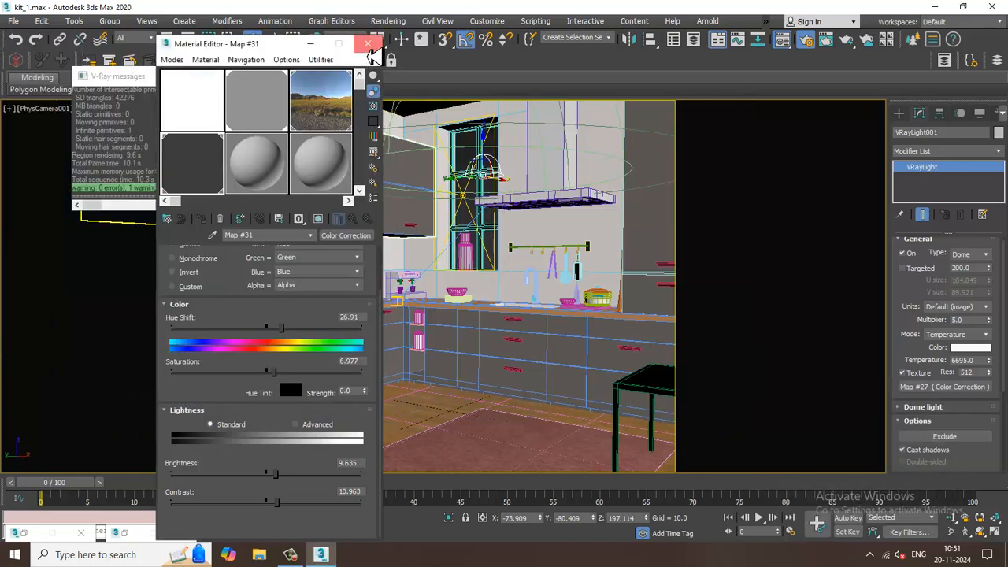
- Close the material editor, then select the cutting board under the pot in the perspective view and frame it
left_click(367, 43)
left_click(252, 263)
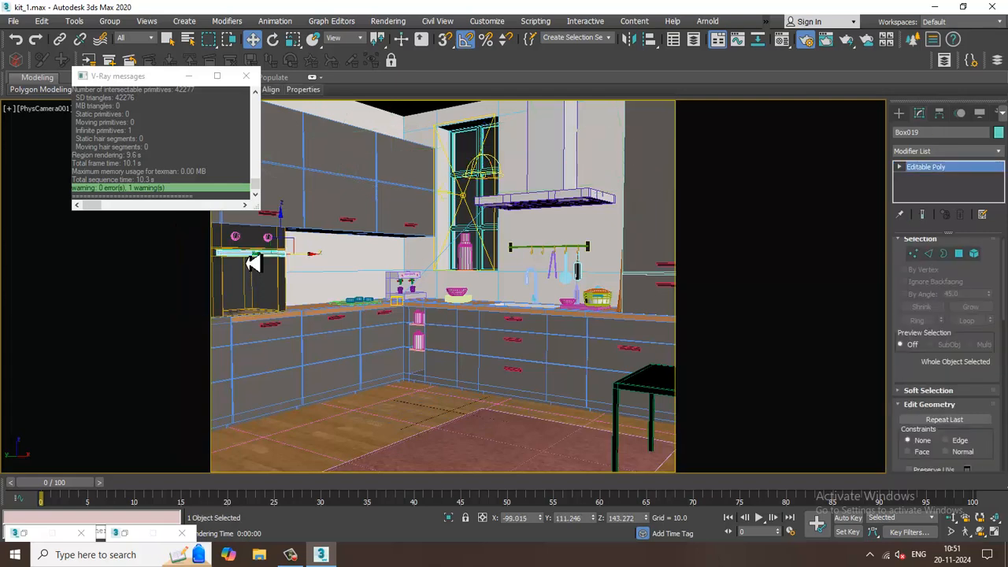
key("p")
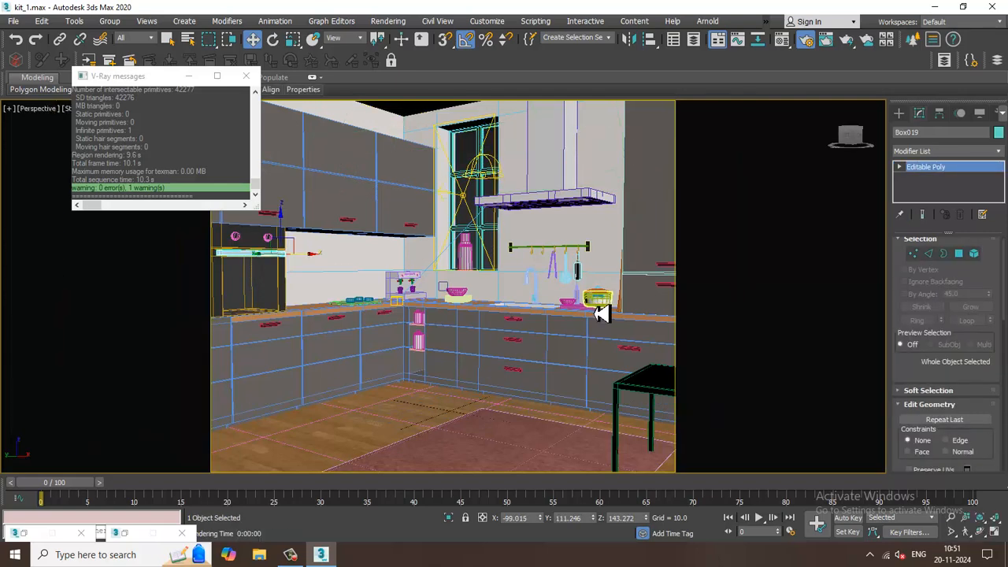
middle_click_drag(596, 310, 622, 334, "alt")
left_click(541, 271)
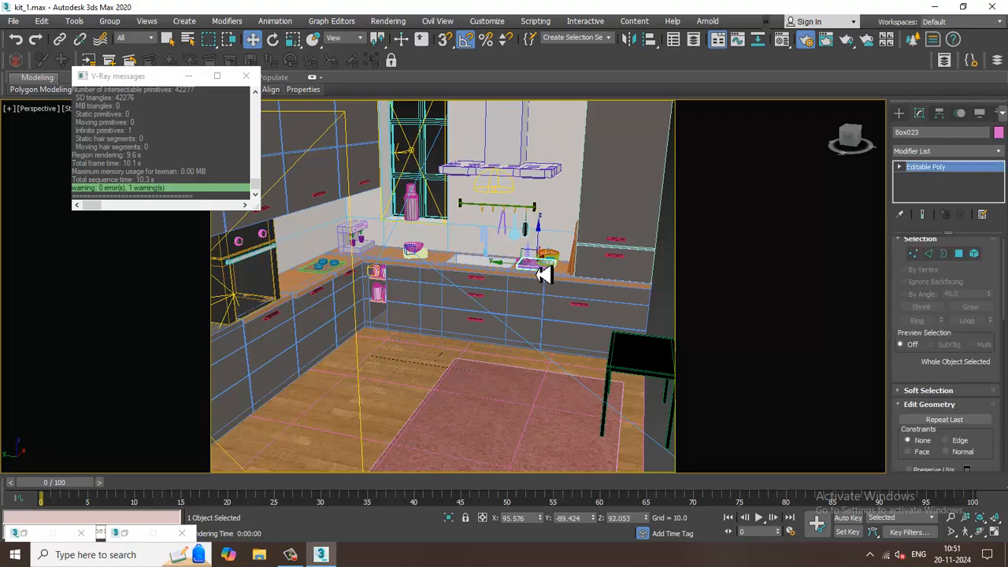
key("z")
middle_click_drag(499, 298, 520, 311, "alt")
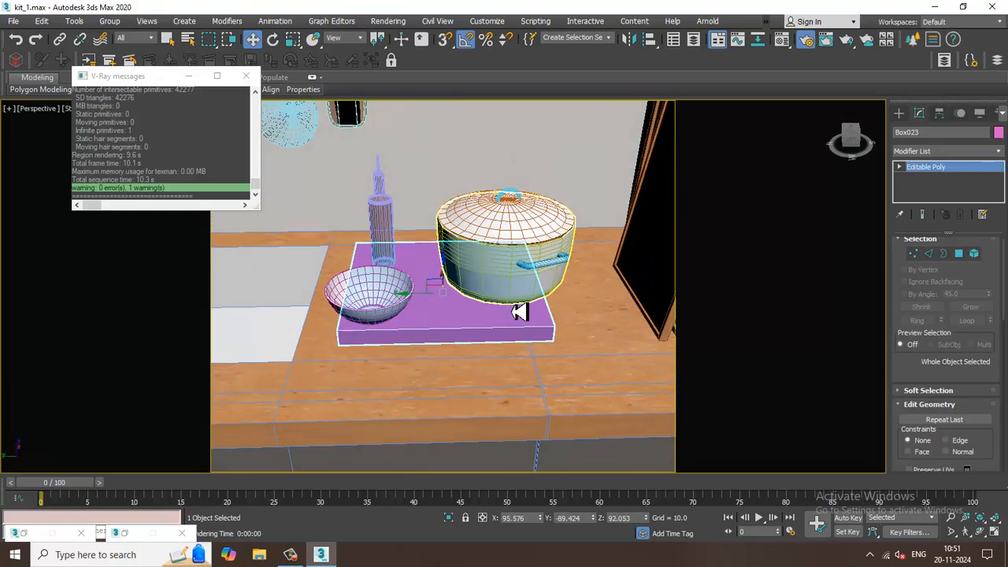
- Reopen the material editor and switch it to the Slate Material Editor
key("m")
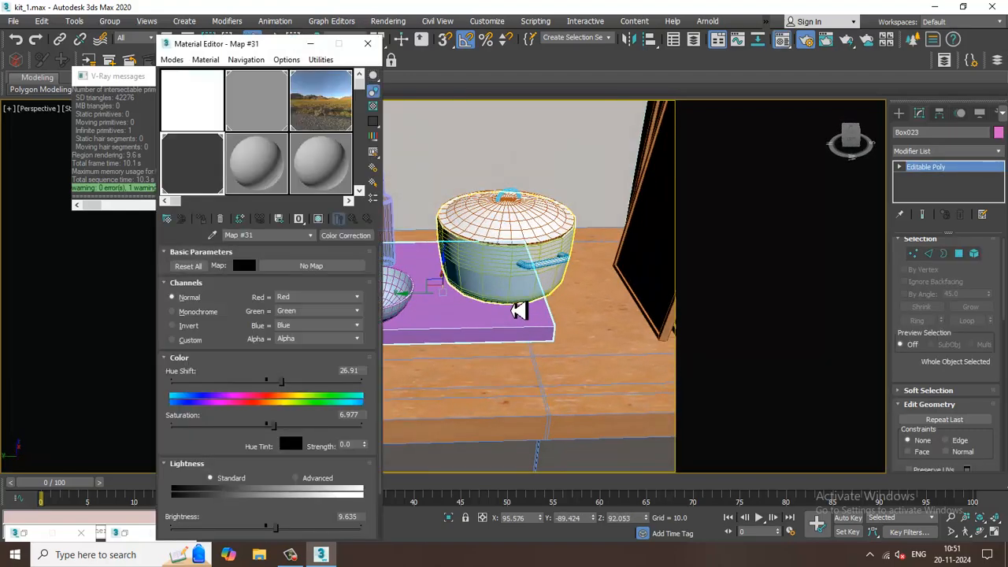
left_click(173, 60)
left_click(216, 92)
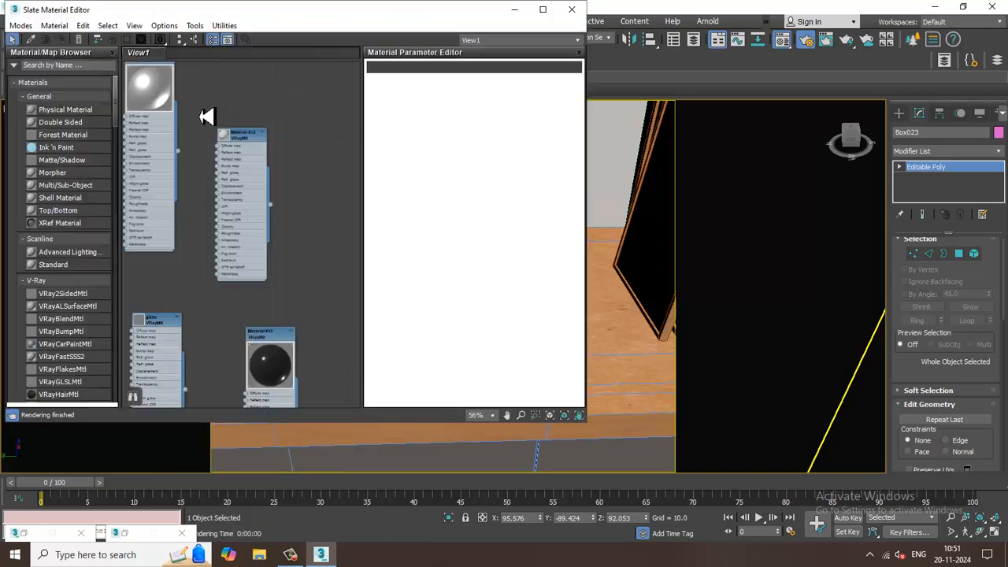
left_click(298, 559)
left_click(298, 559)
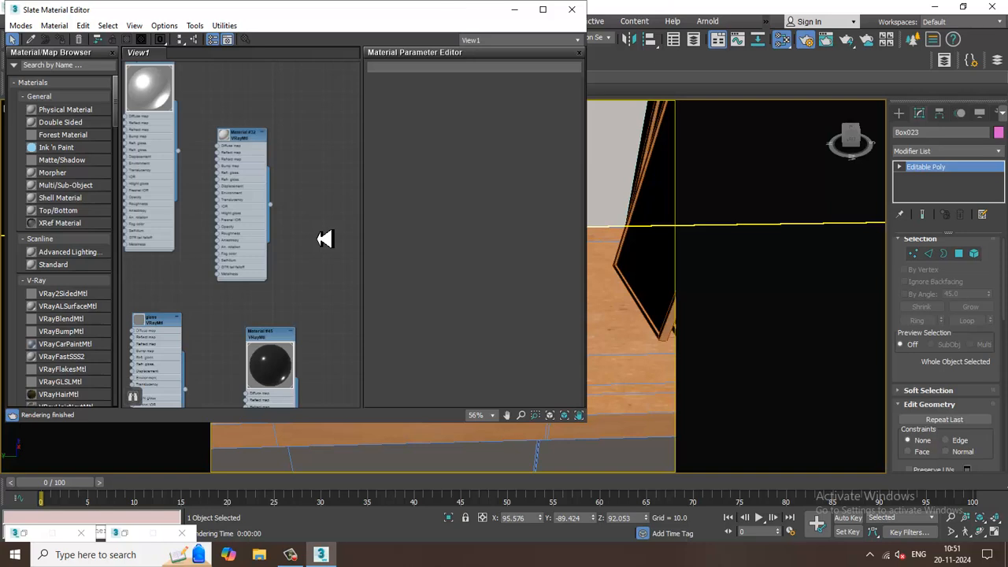
- Locate the wood material among the material nodes, assign it to the cutting board and minimize the editor
scroll(319, 260, "down", 3)
scroll(300, 331, "up", 1)
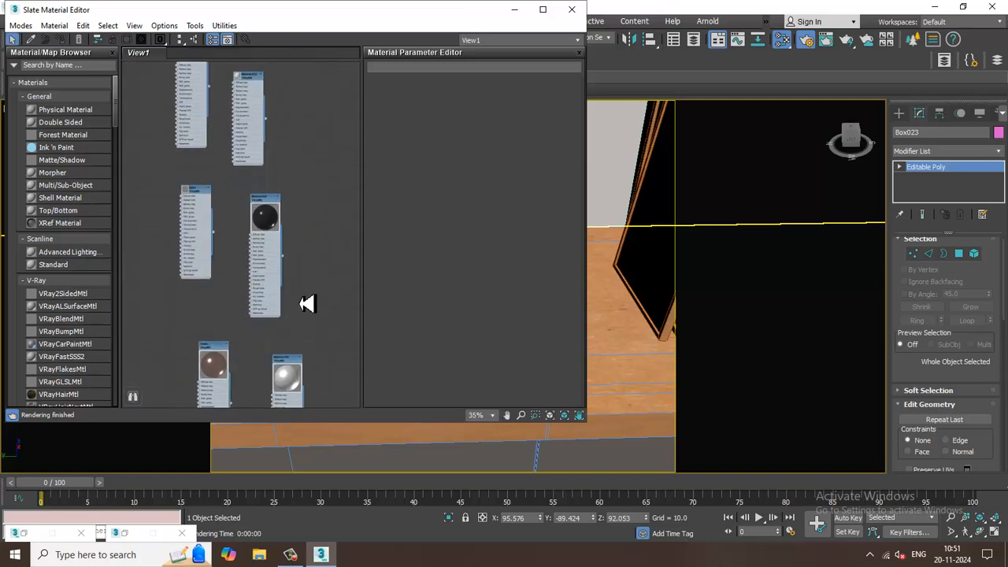
middle_click_drag(301, 304, 300, 144)
middle_click_drag(313, 323, 310, 352)
middle_click_drag(303, 199, 320, 410)
middle_click_drag(297, 183, 308, 417)
middle_click_drag(308, 197, 286, 424)
middle_click_drag(281, 155, 286, 334)
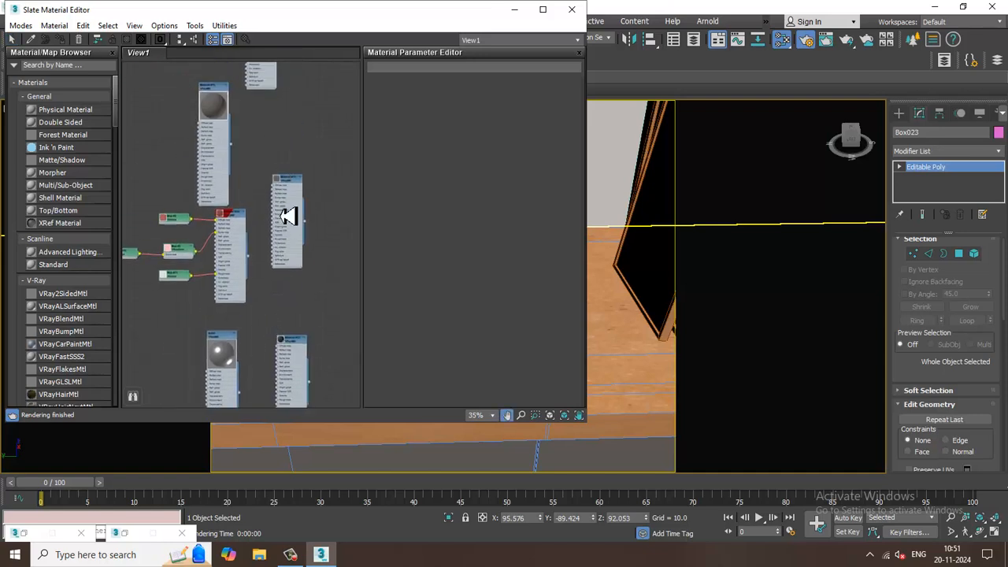
middle_click_drag(289, 217, 322, 266)
scroll(281, 225, "up", 5)
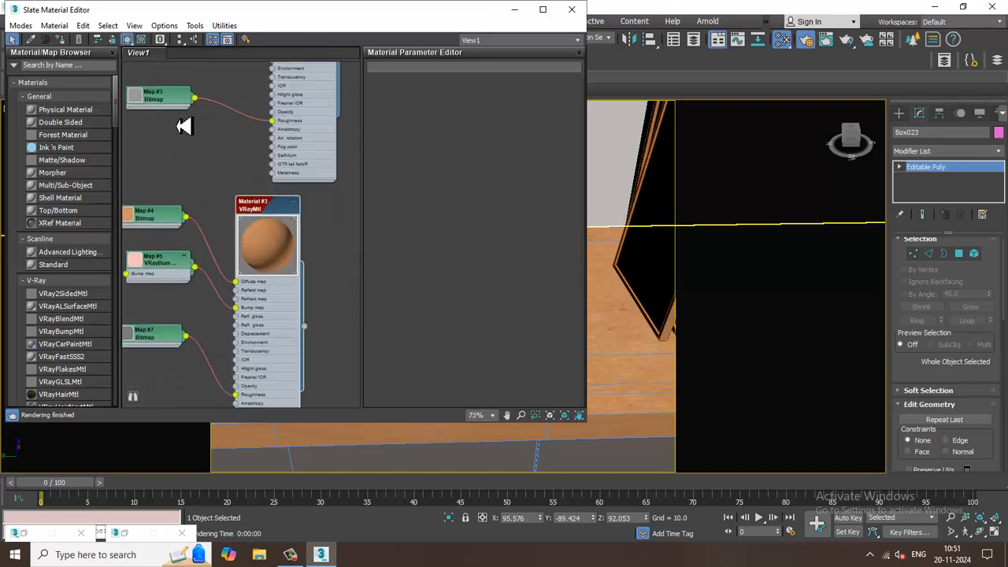
left_click(517, 10)
- Select the cutting board and add a UVW Map modifier with Box mapping
left_click(541, 270)
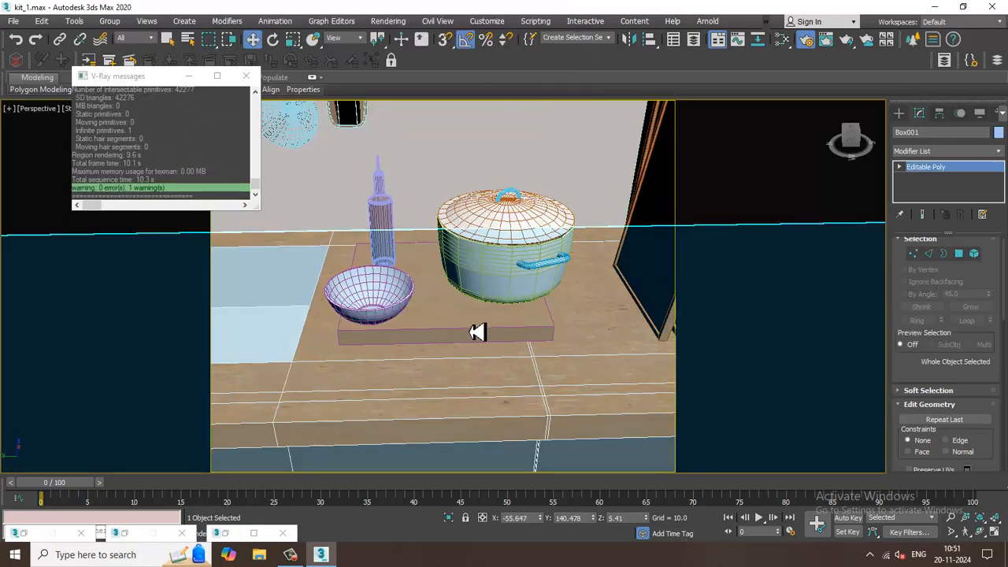
left_click(477, 332)
key("z")
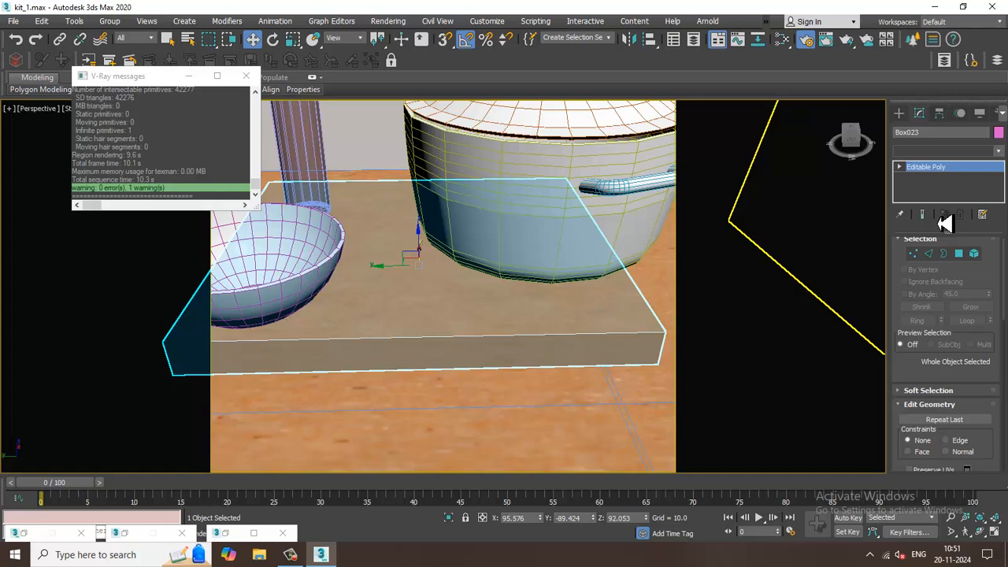
left_click(945, 151)
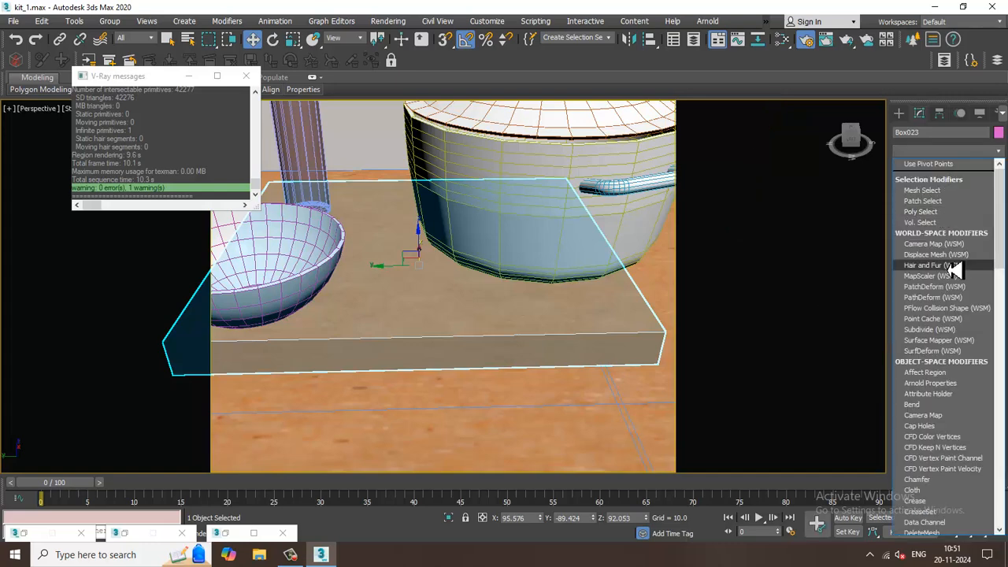
scroll(953, 269, "down", 5)
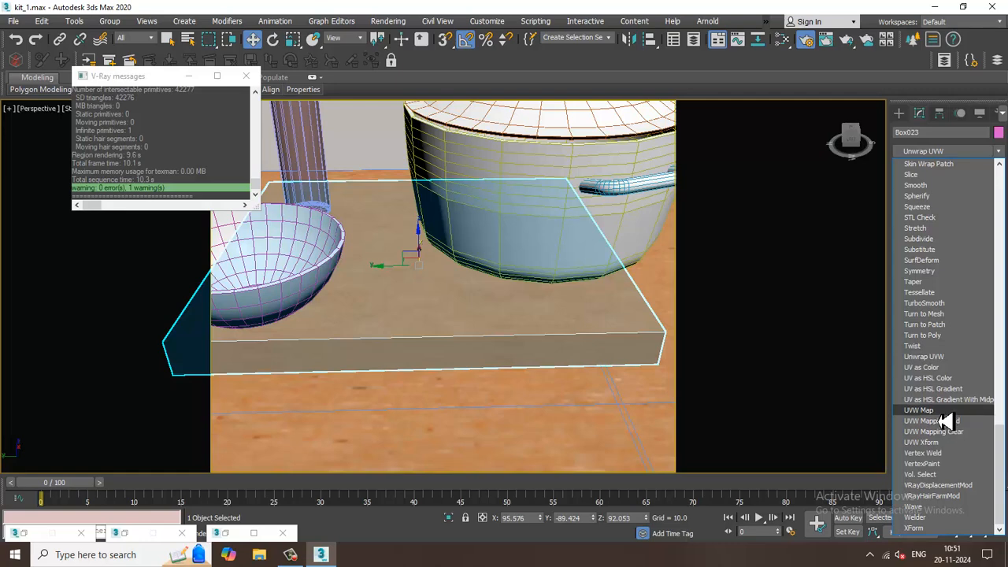
left_click(954, 416)
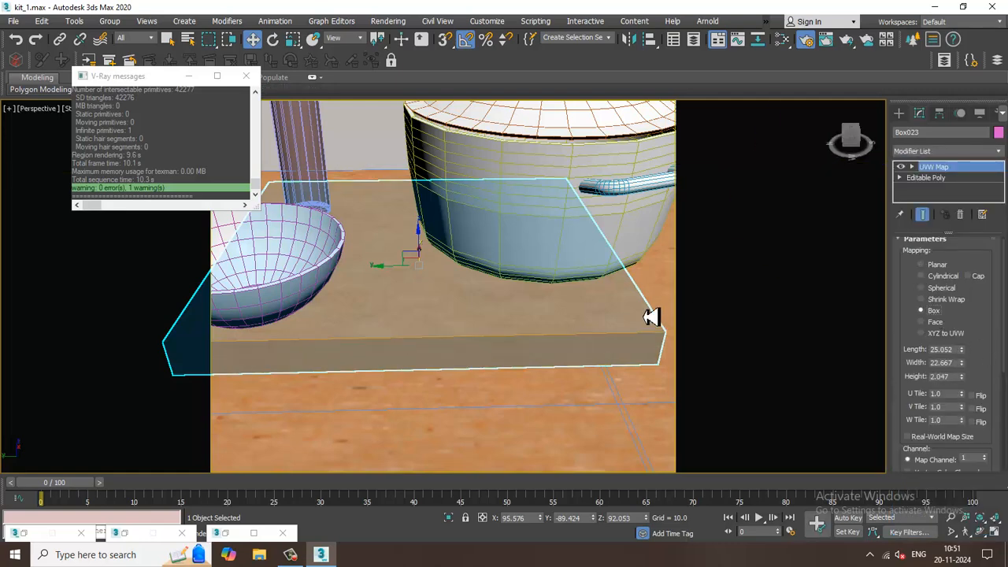
- Return to the camera view with safe frames shown and start a test render
key("c")
key("shift+f")
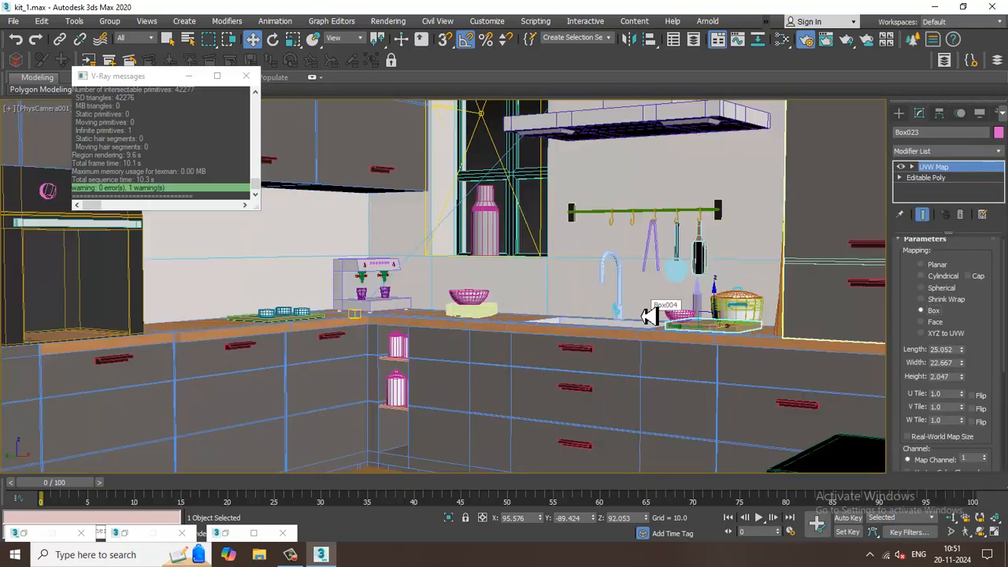
key("shift+f")
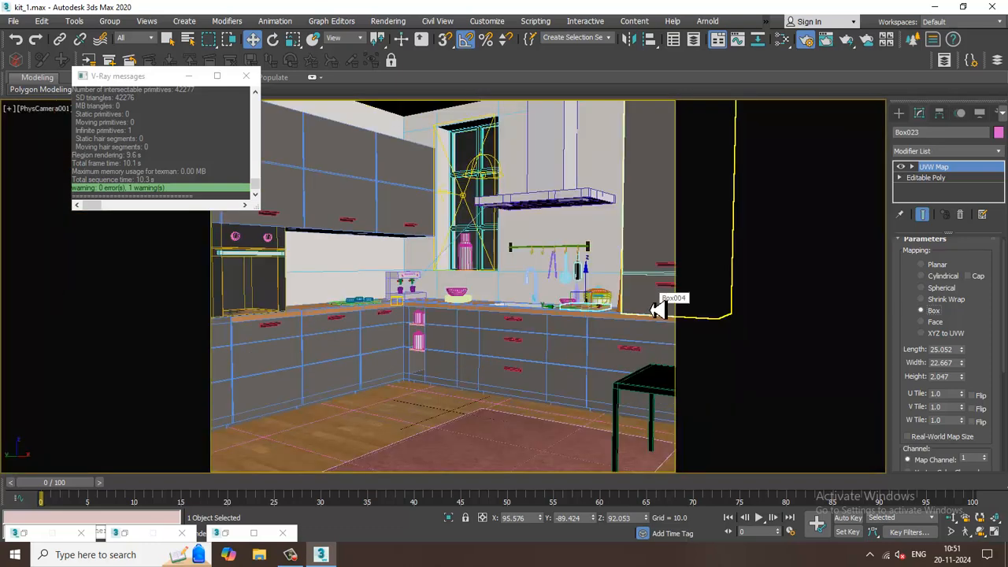
left_click(397, 22)
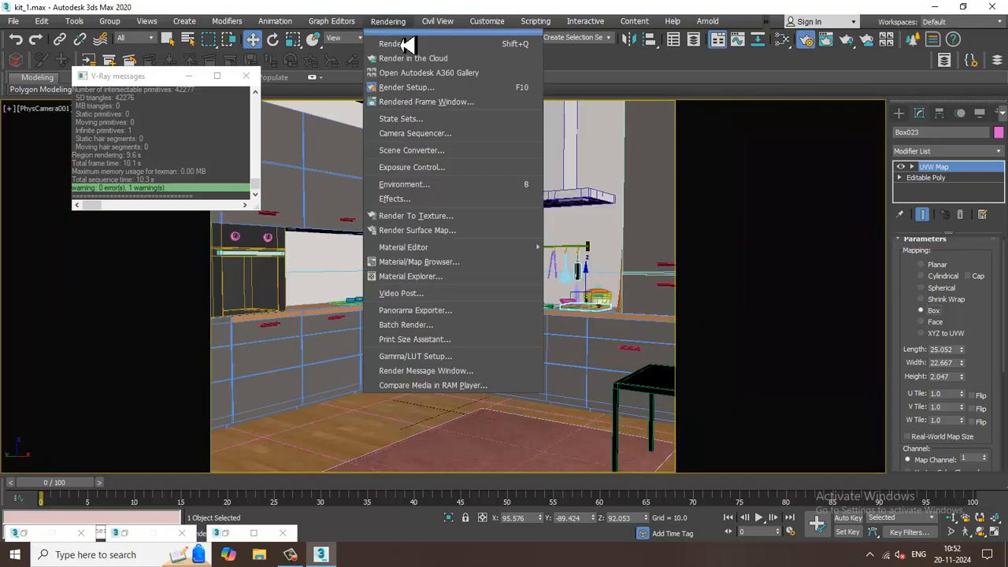
left_click(410, 57)
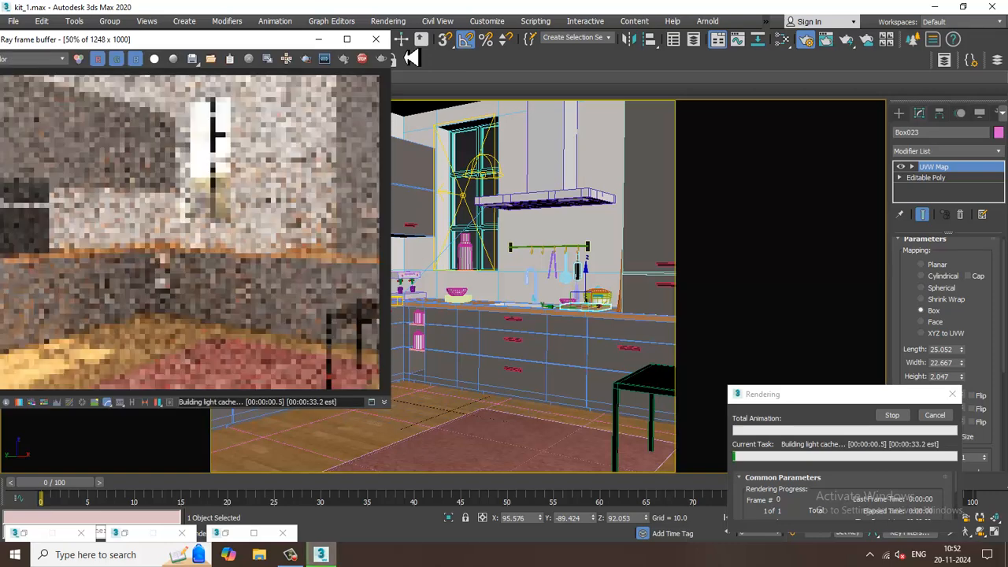